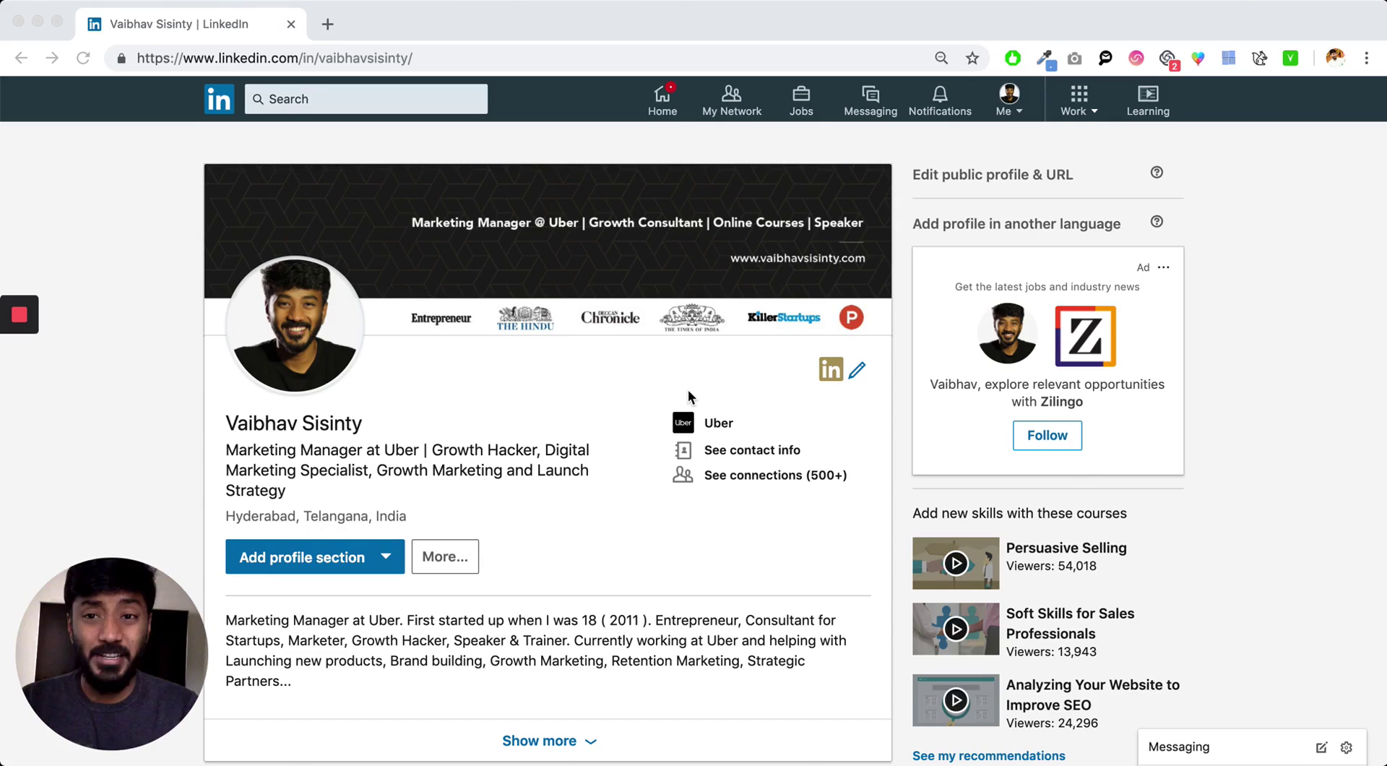
- Expand the Received recommendations with Show more and scroll through the longer list
scroll(689, 393, down, 20)
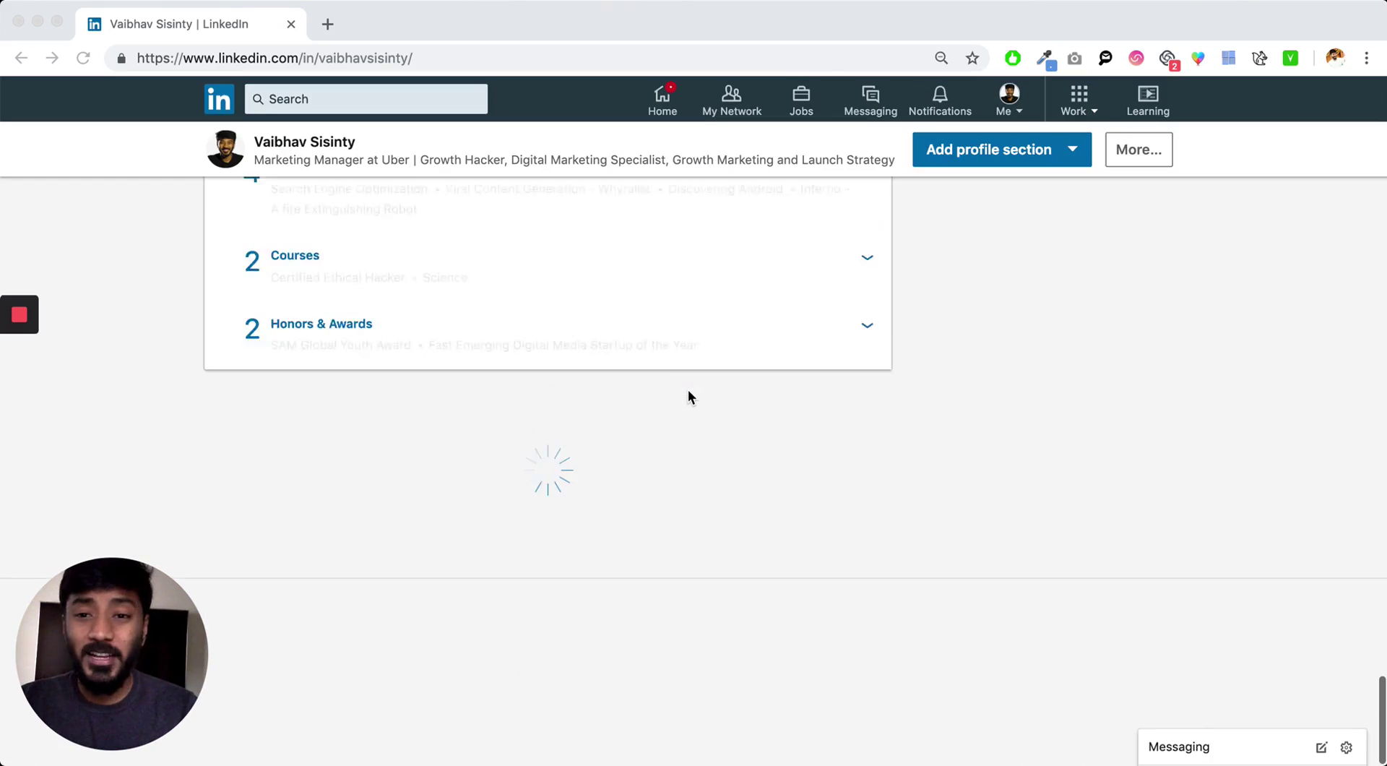
scroll(688, 396, down, 10)
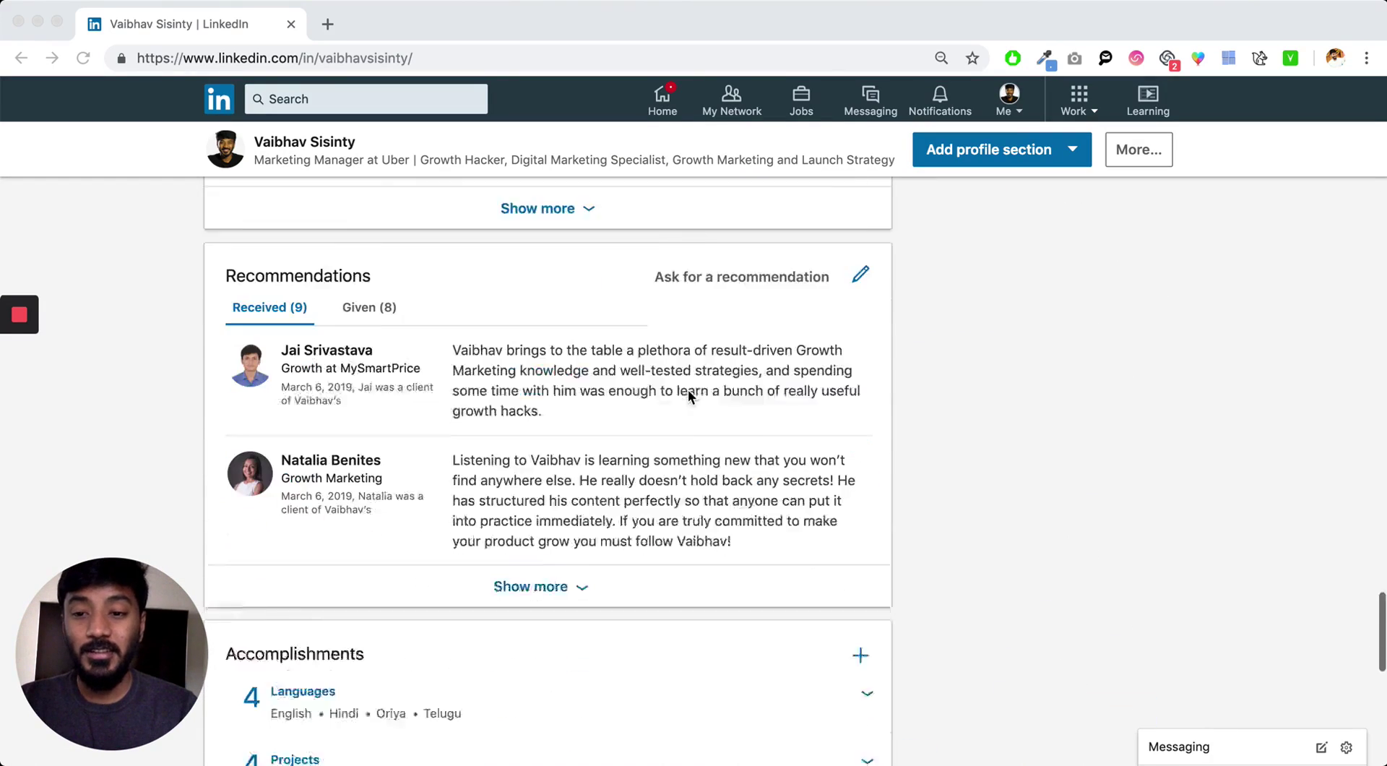
click(552, 501)
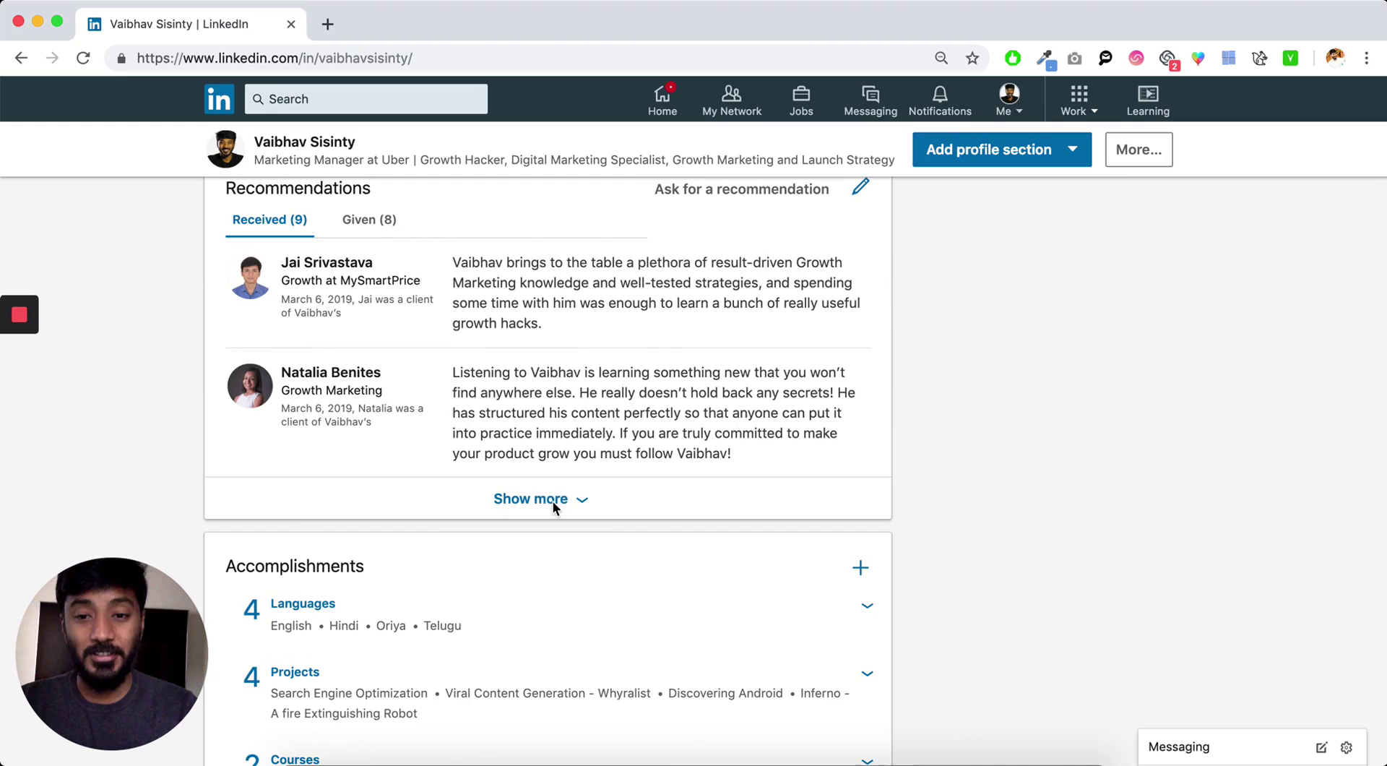
scroll(613, 542, up, 5)
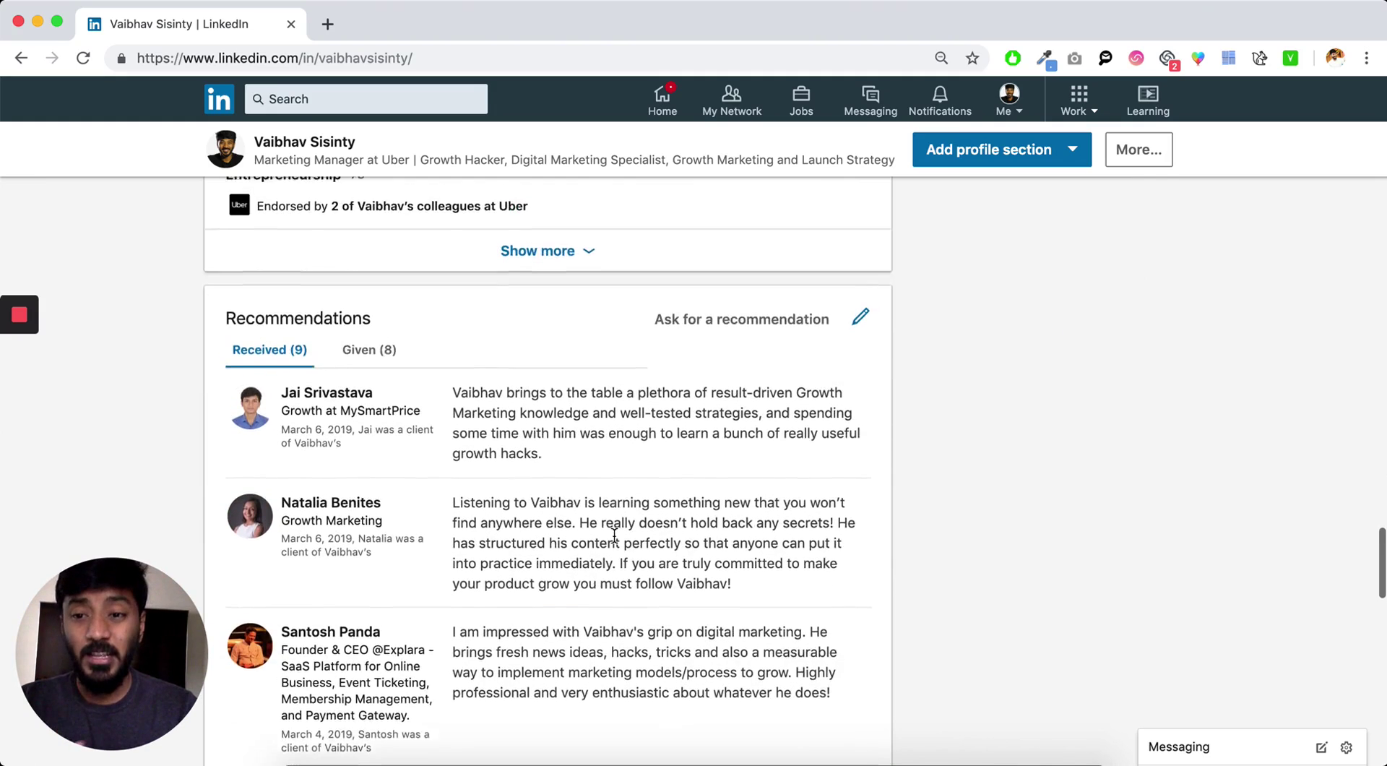
scroll(614, 535, down, 3)
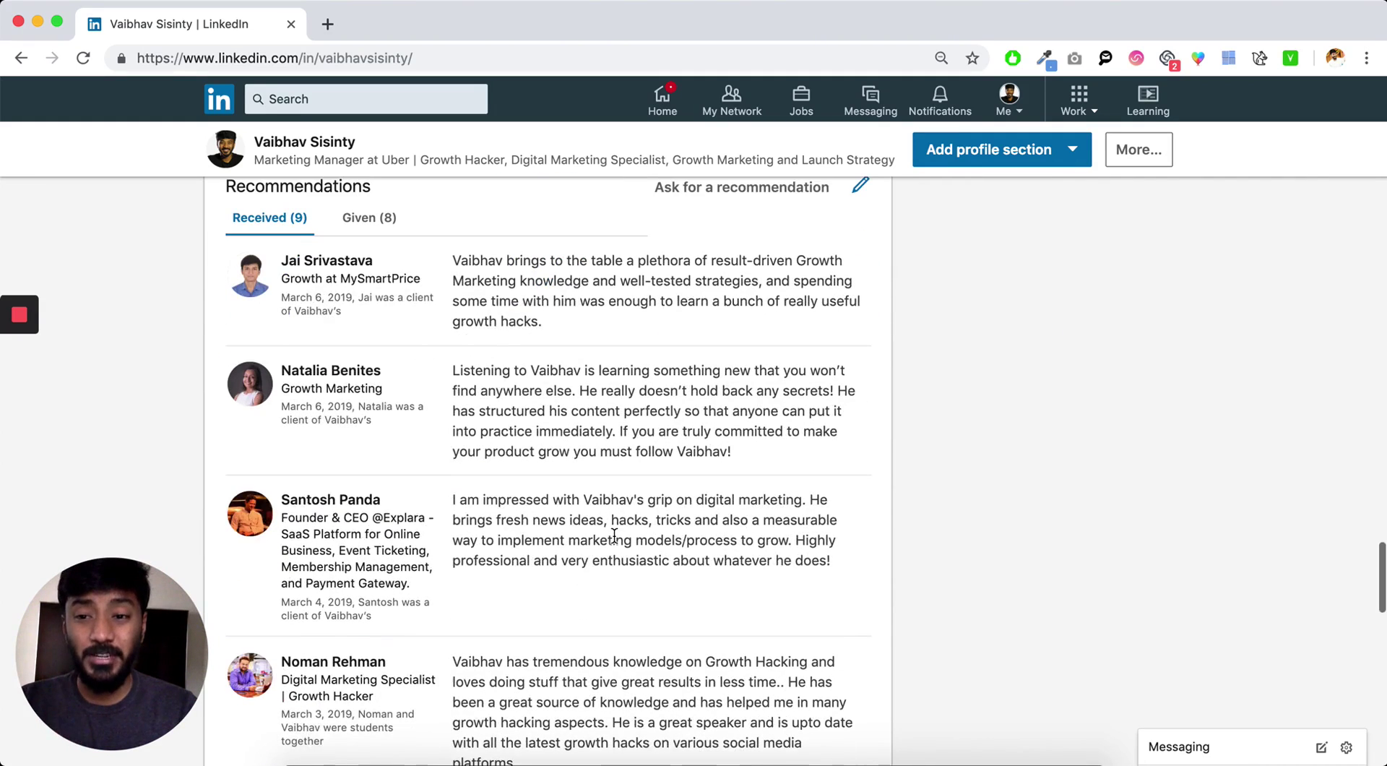
scroll(614, 535, down, 2)
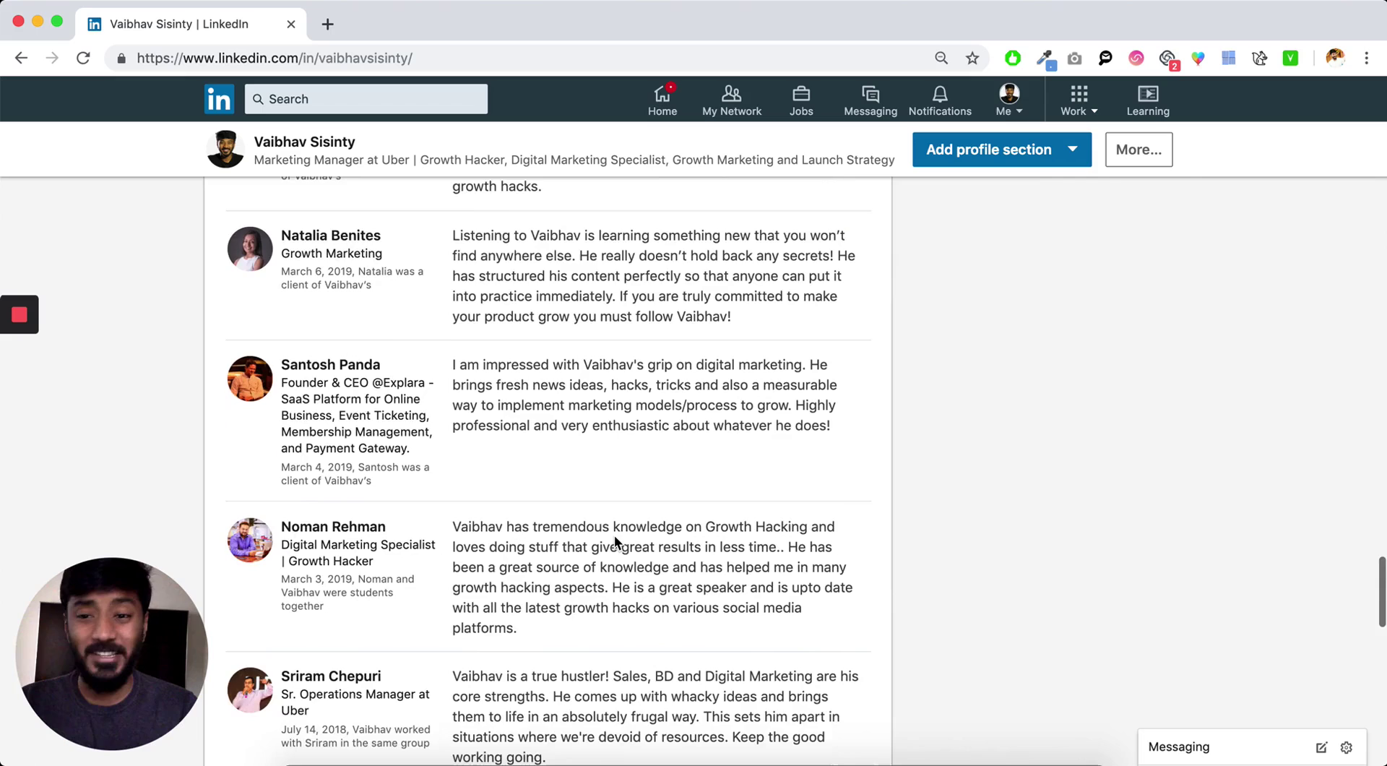
scroll(614, 535, down, 5)
scroll(614, 534, up, 7)
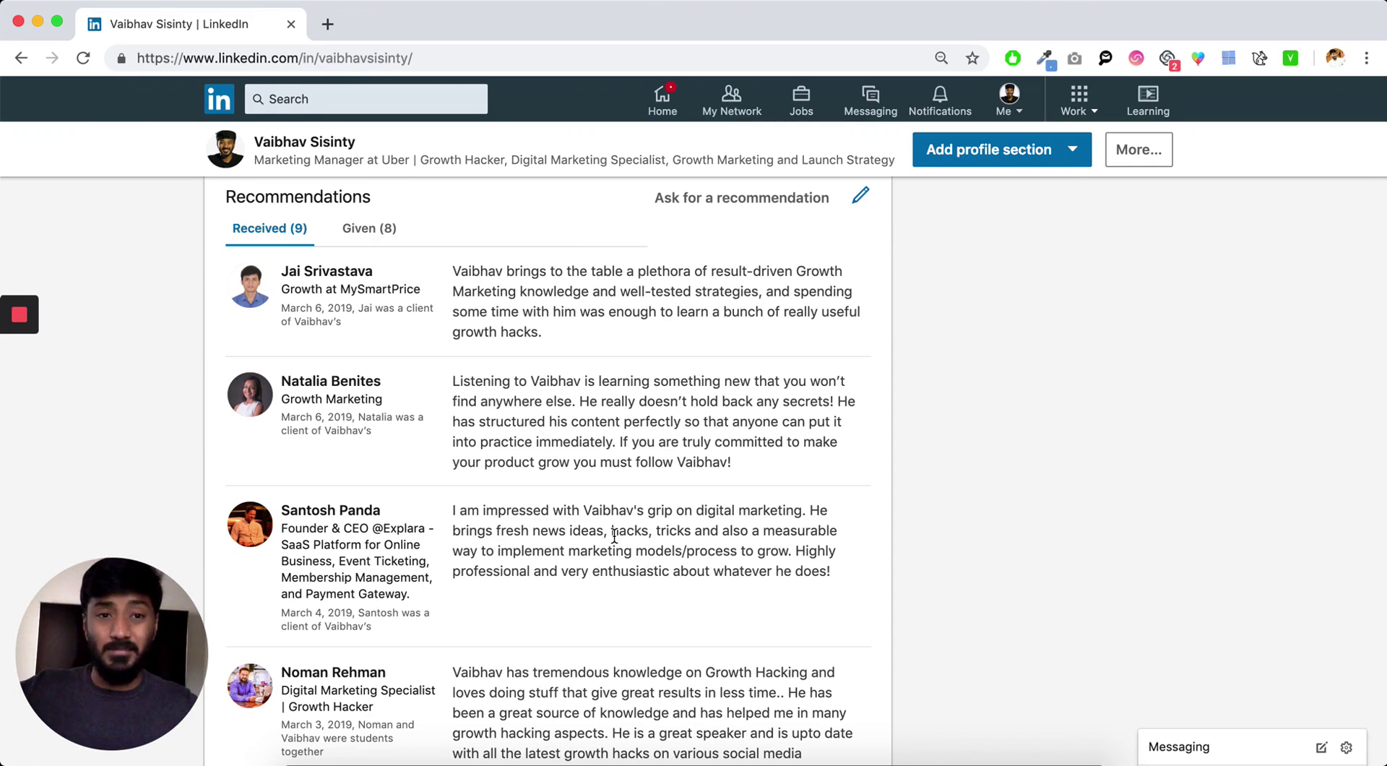
scroll(614, 535, up, 8)
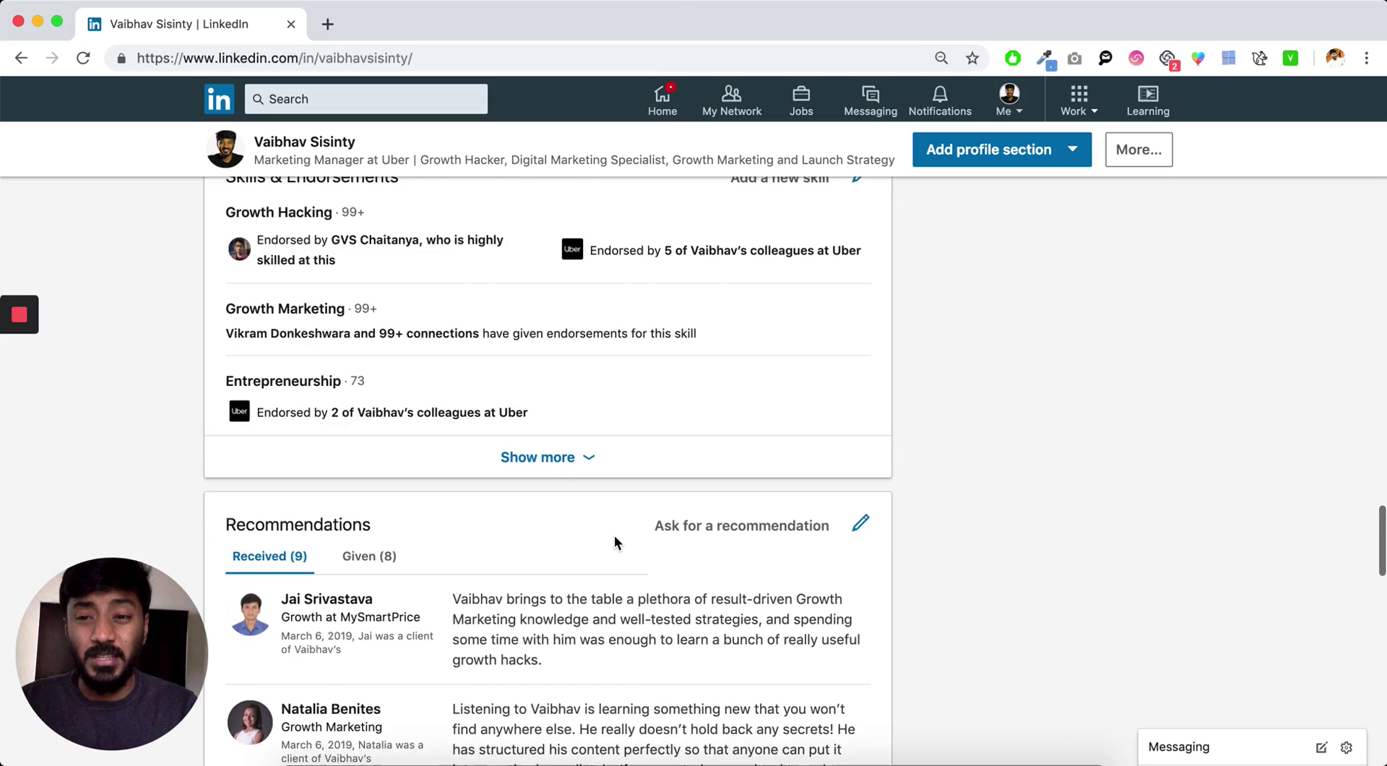
scroll(615, 535, down, 7)
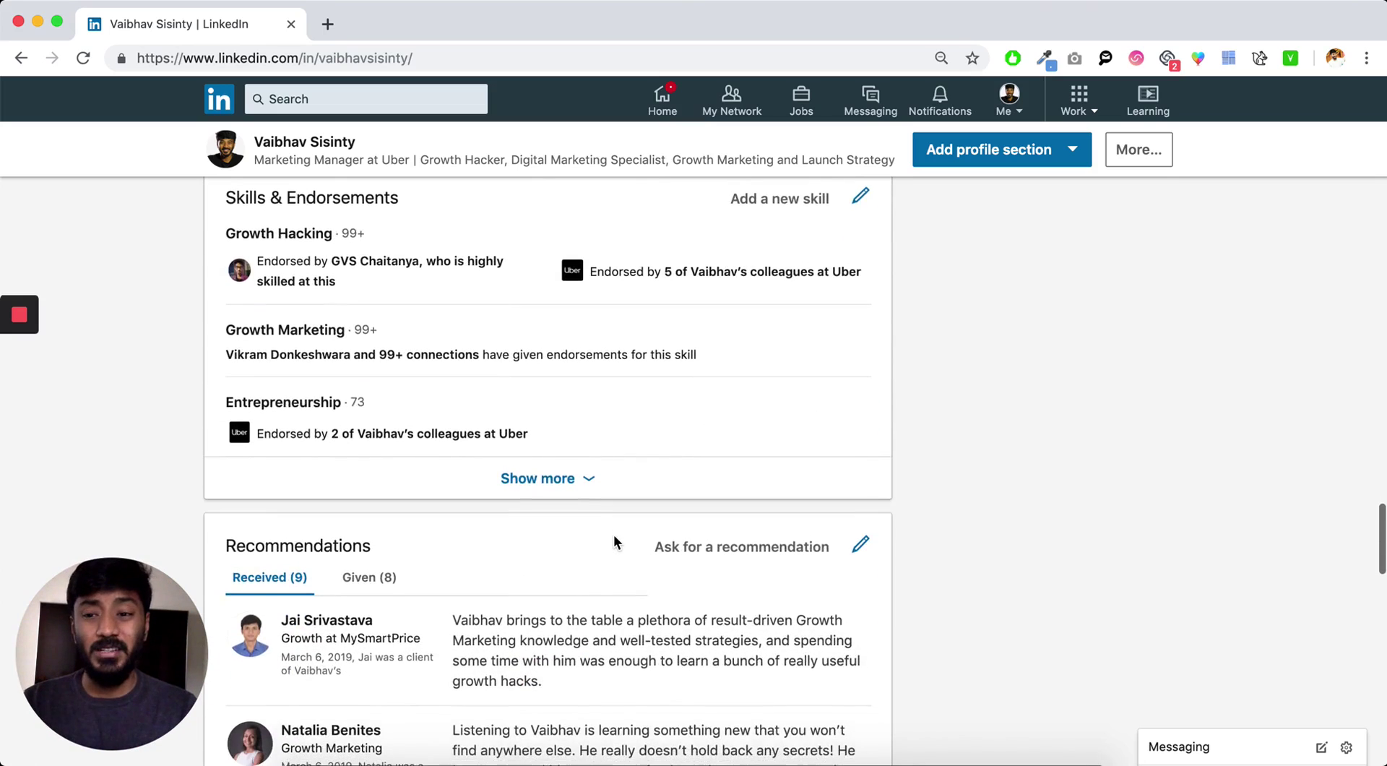
scroll(613, 538, down, 3)
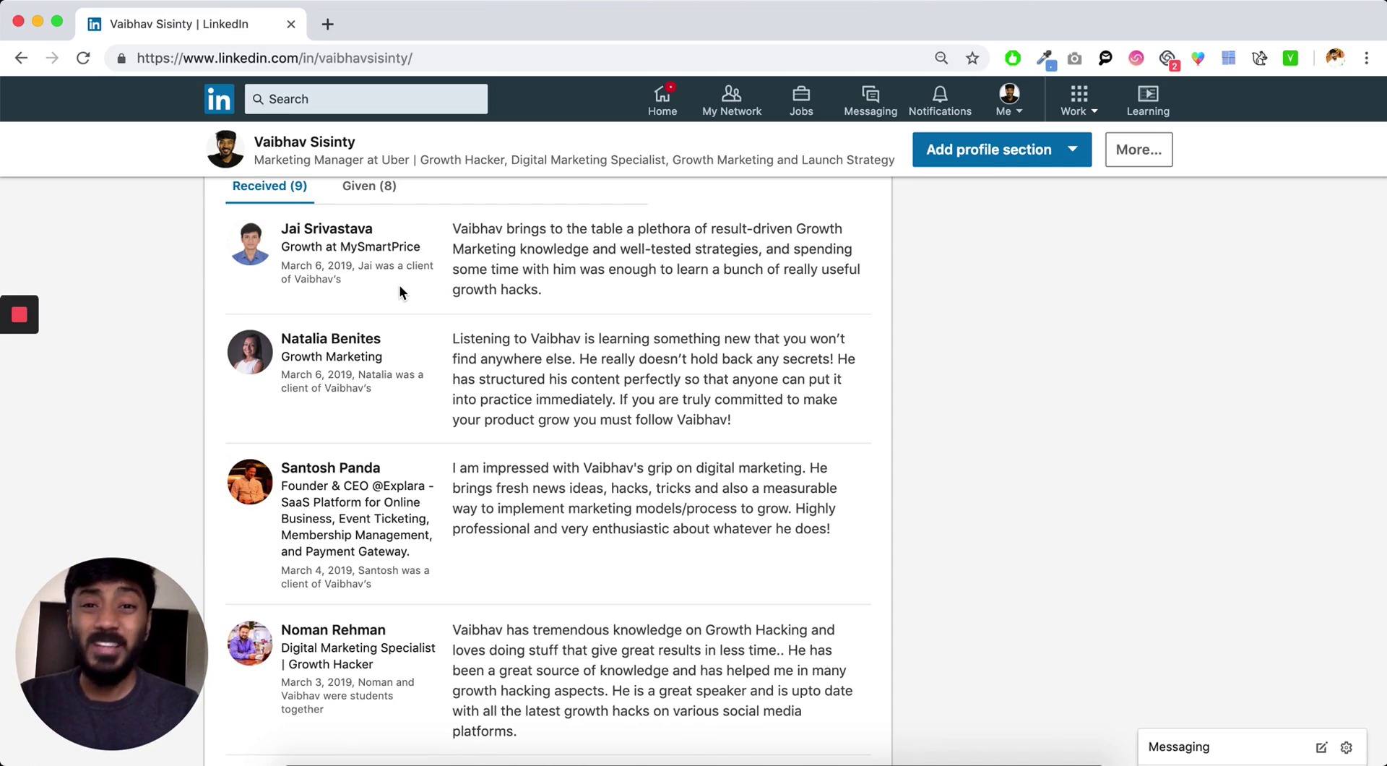
- Highlight the first three received recommendations' paragraphs to point them out, clearing each selection
drag(451, 228, 576, 286)
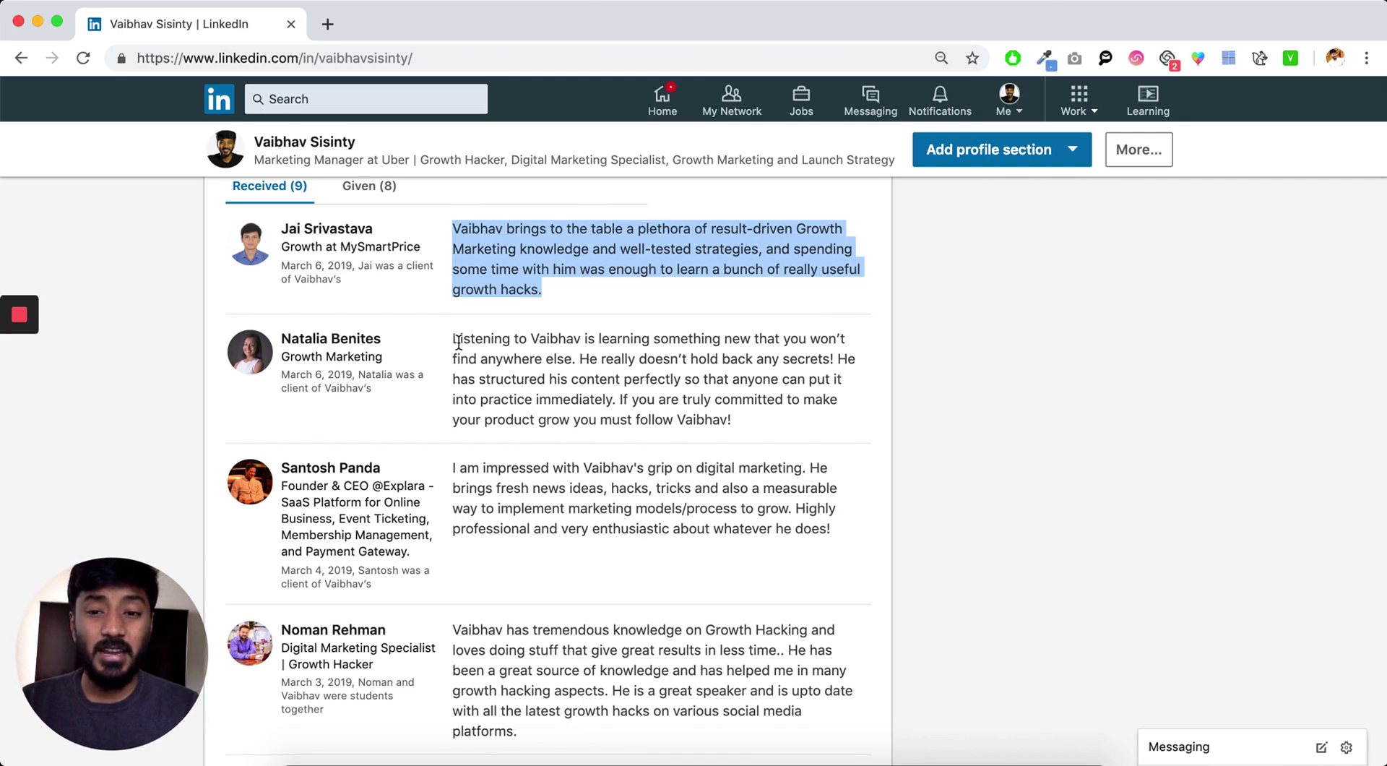
drag(458, 341, 739, 423)
click(740, 423)
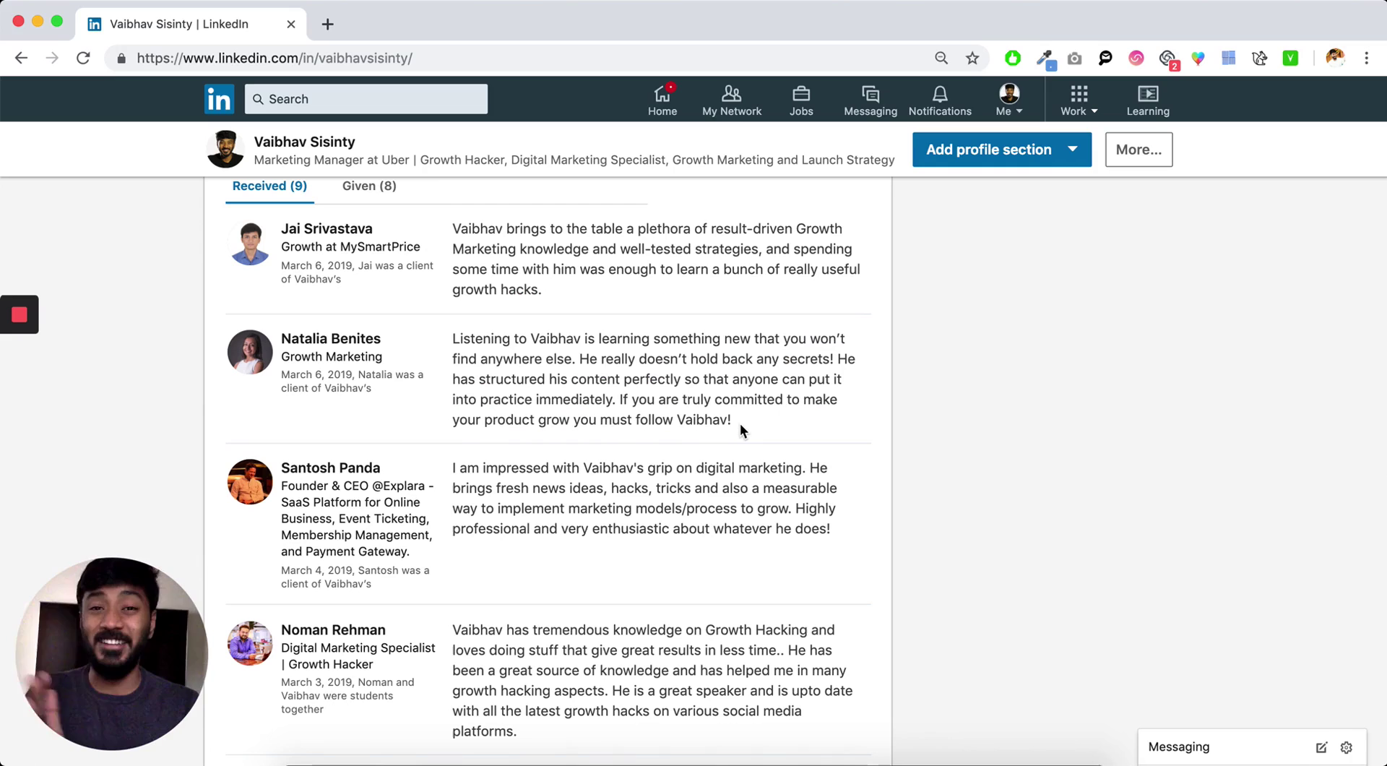
scroll(740, 423, down, 3)
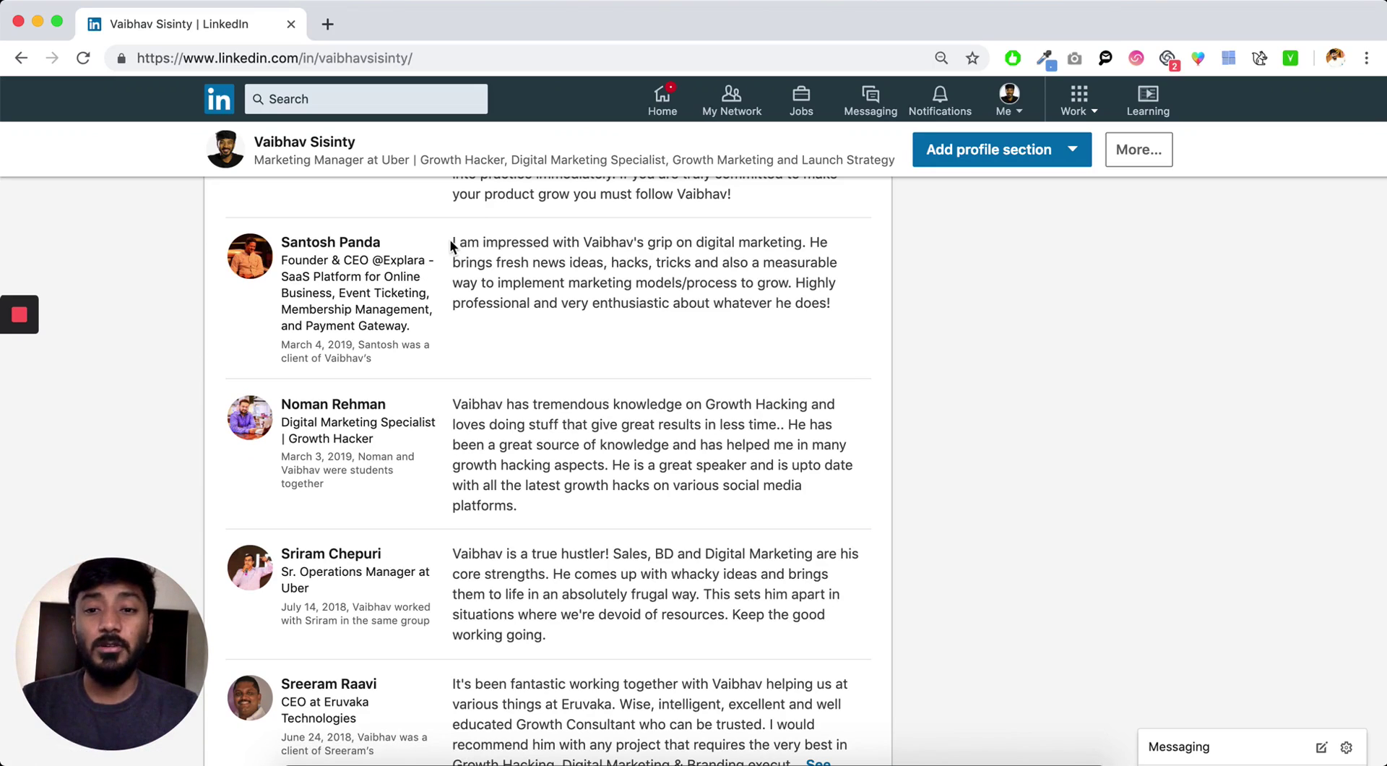
drag(454, 241, 778, 327)
click(742, 338)
- Highlight the fourth and fifth recommendations, then reveal the final two with Show 2 more
scroll(743, 338, down, 3)
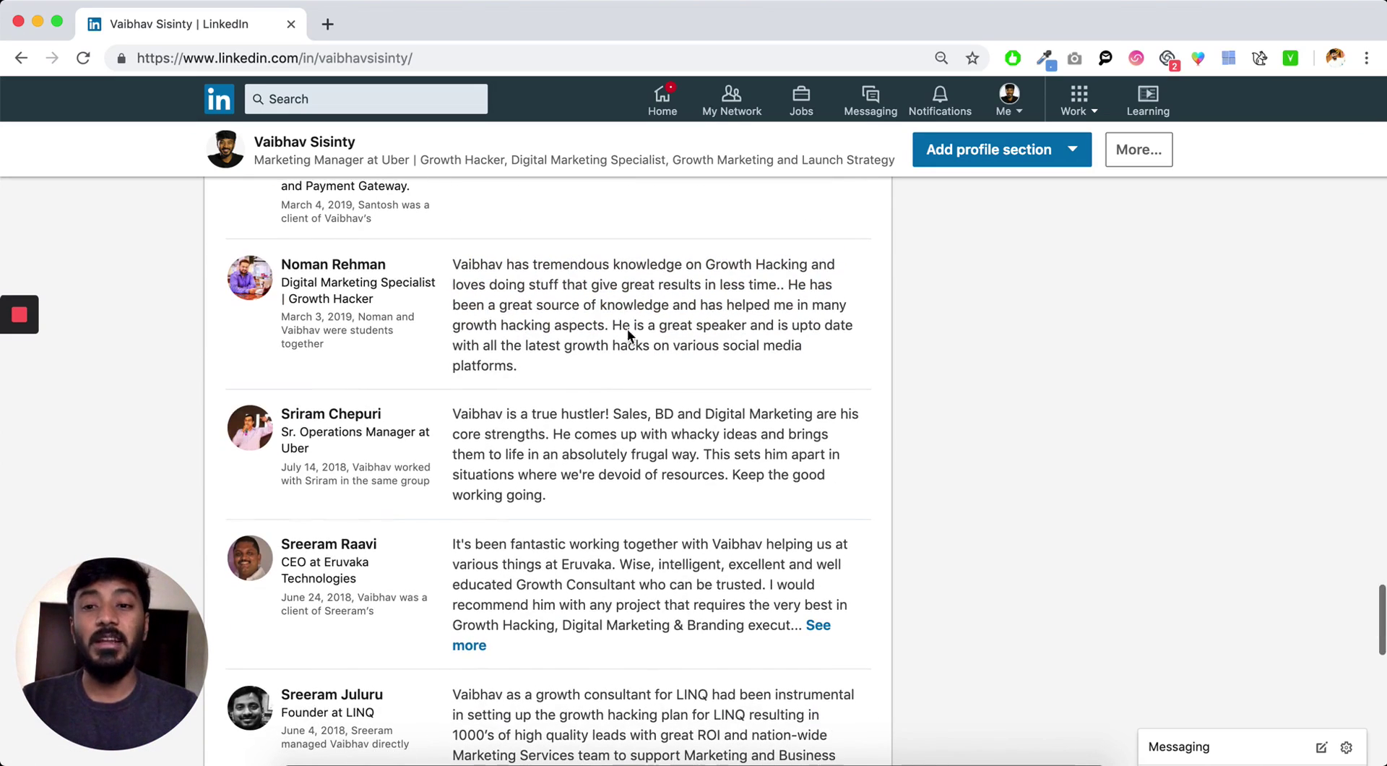
drag(454, 264, 594, 364)
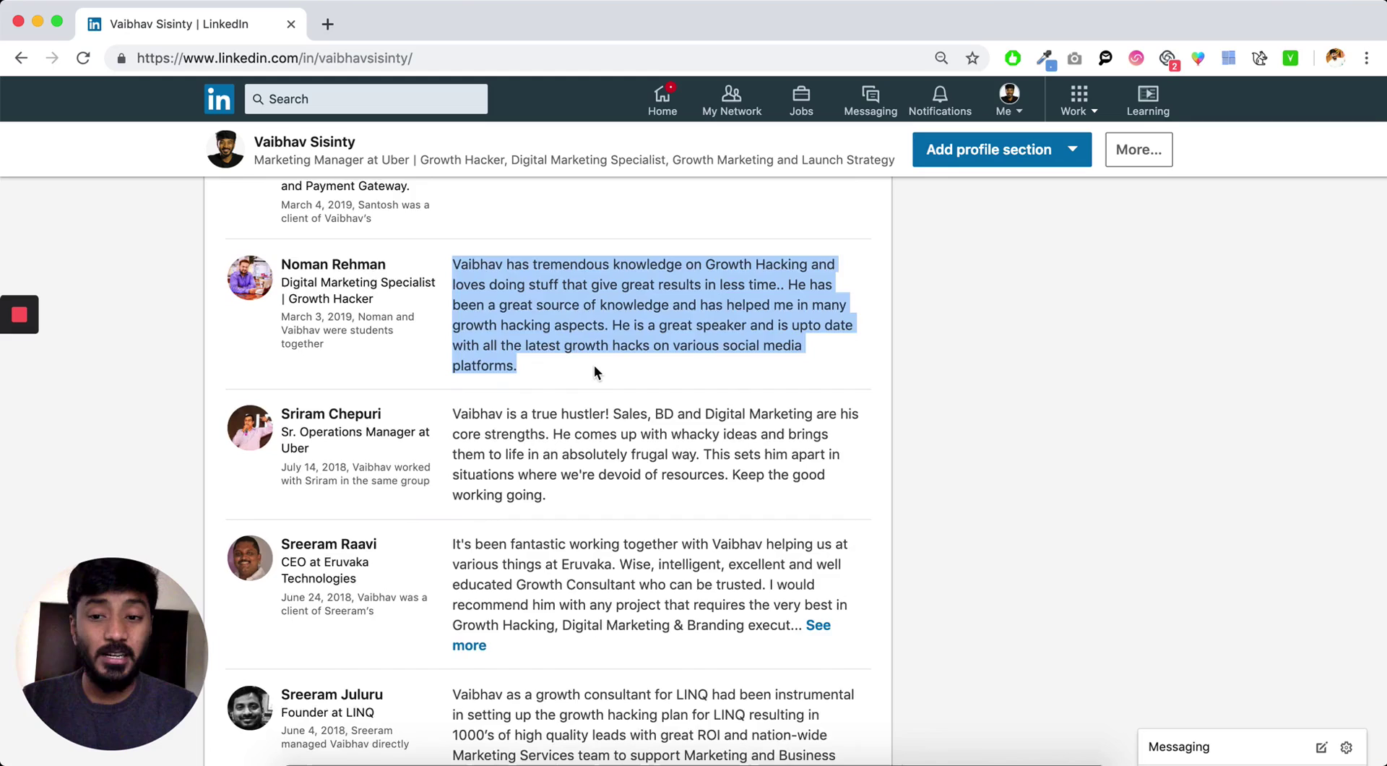
scroll(594, 364, down, 4)
drag(449, 217, 592, 309)
click(592, 317)
scroll(444, 306, down, 2)
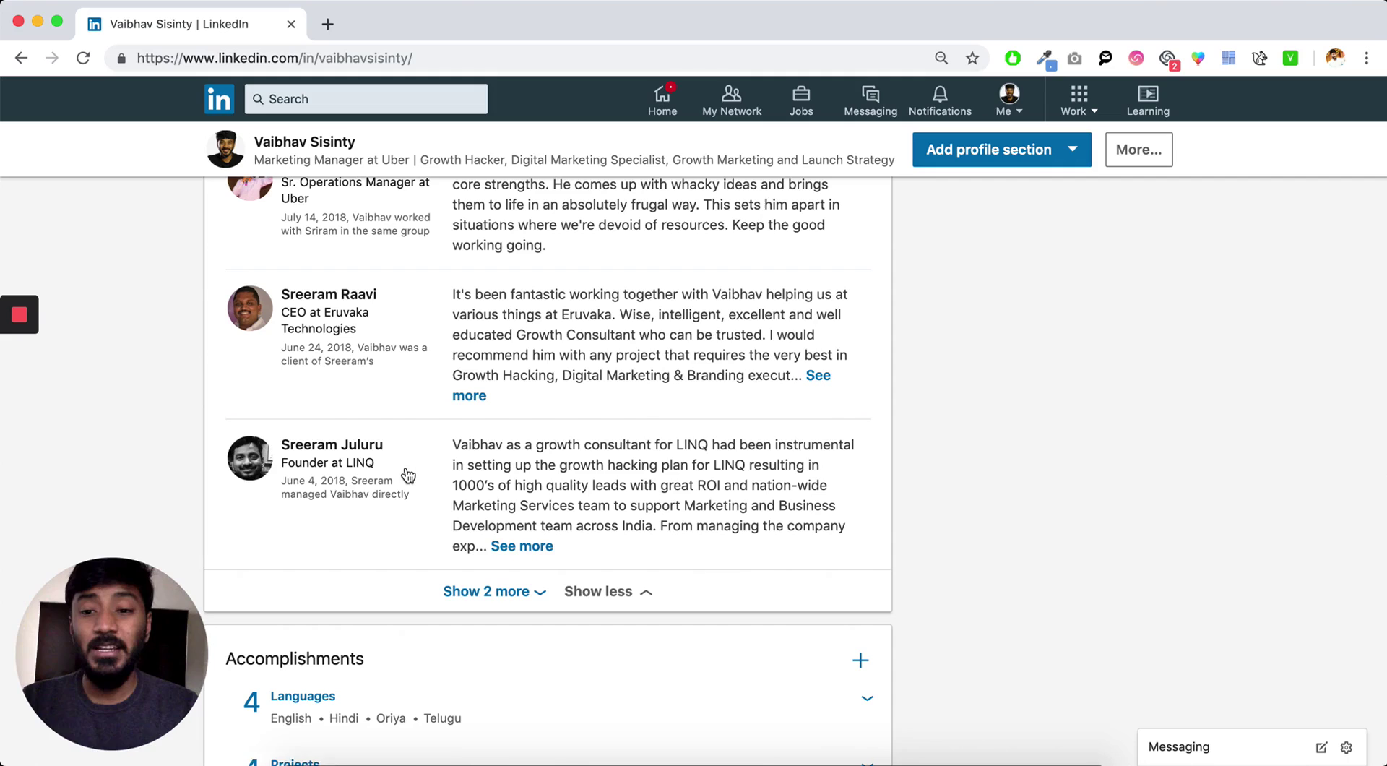
click(492, 591)
scroll(605, 545, down, 5)
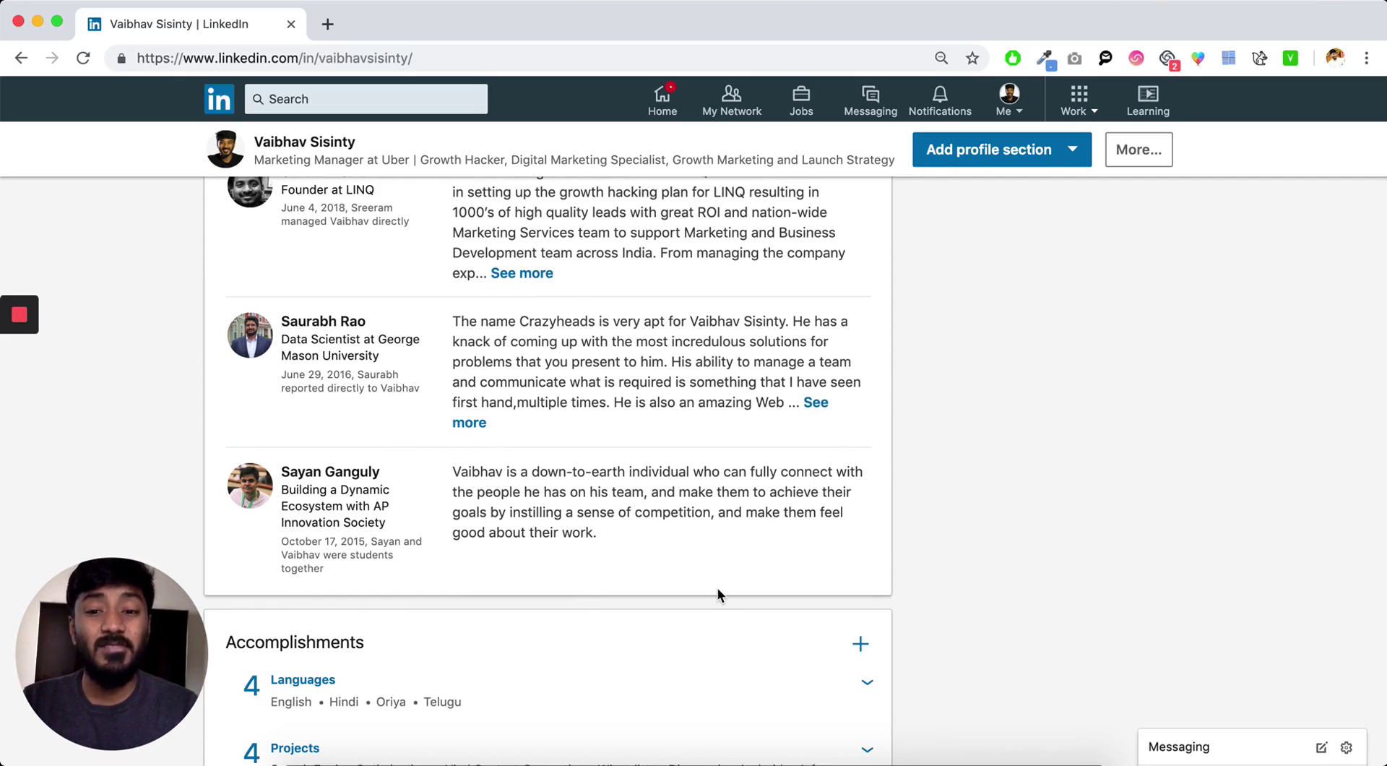
- Scroll through the Given (8) recommendations list and the link to 6 recommendation requests
scroll(718, 594, up, 15)
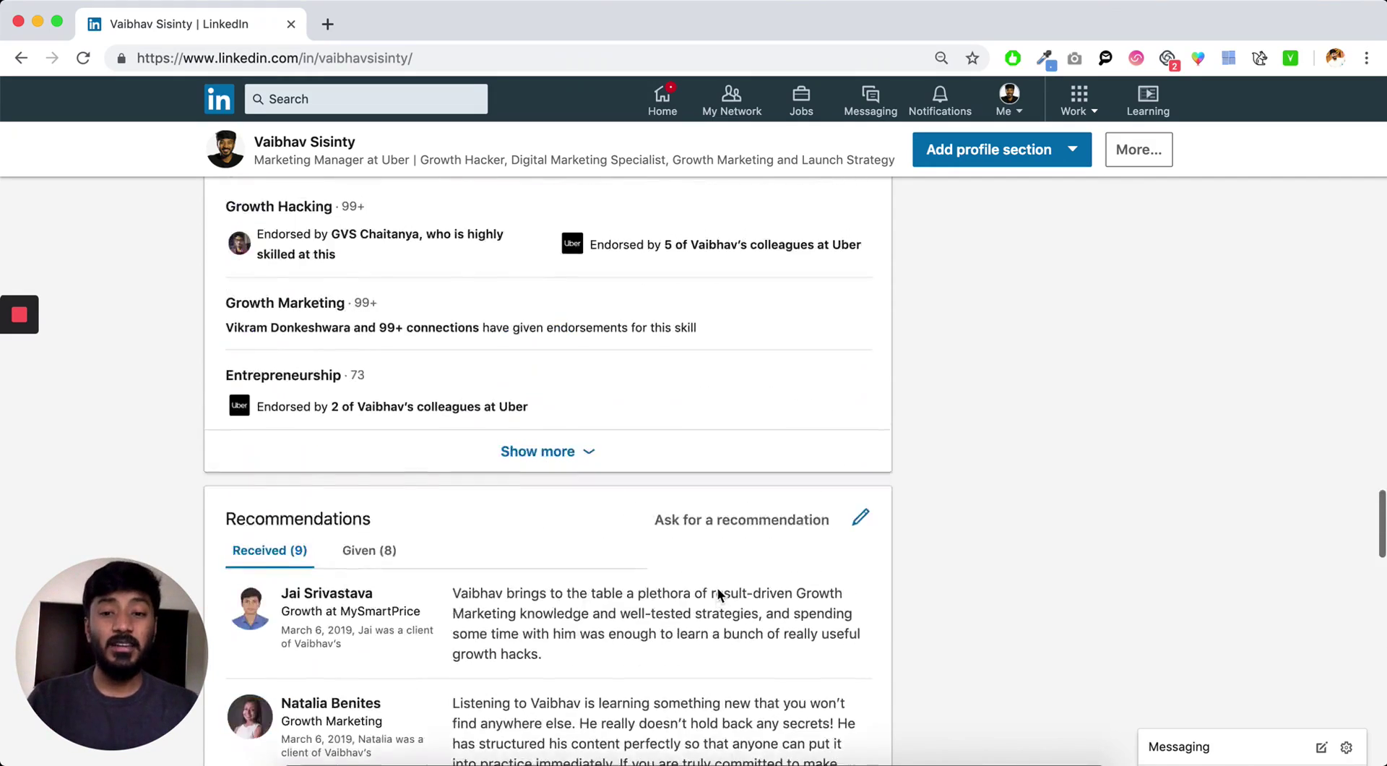
scroll(719, 594, down, 1)
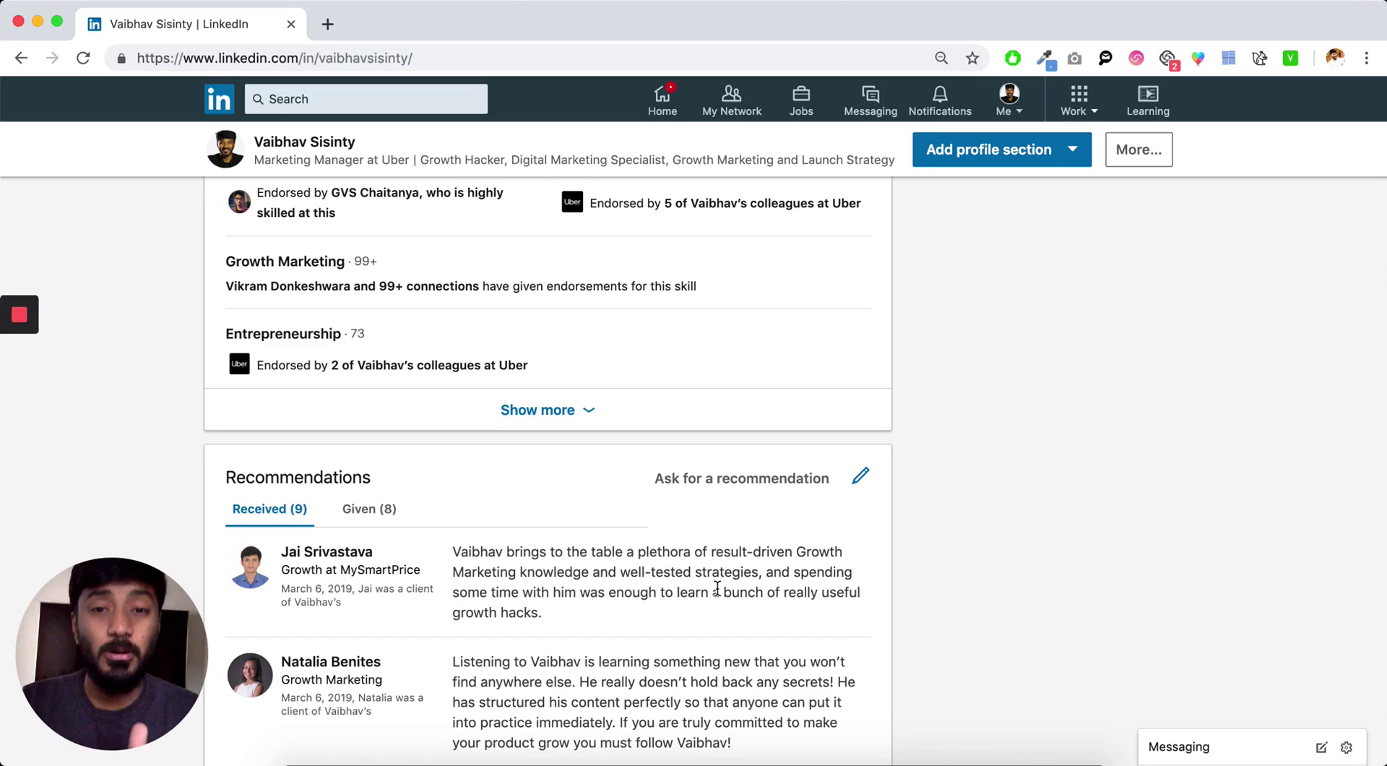
scroll(717, 589, down, 7)
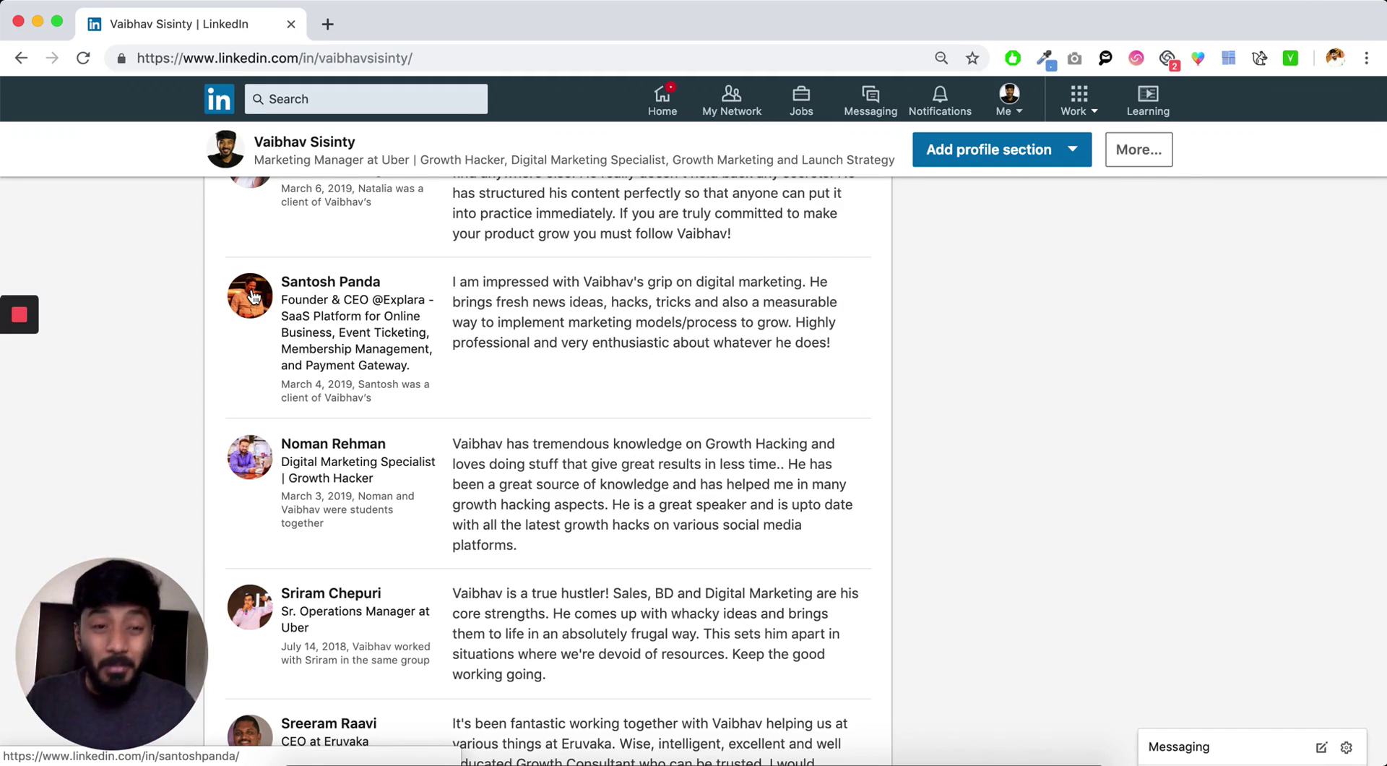
scroll(311, 231, up, 5)
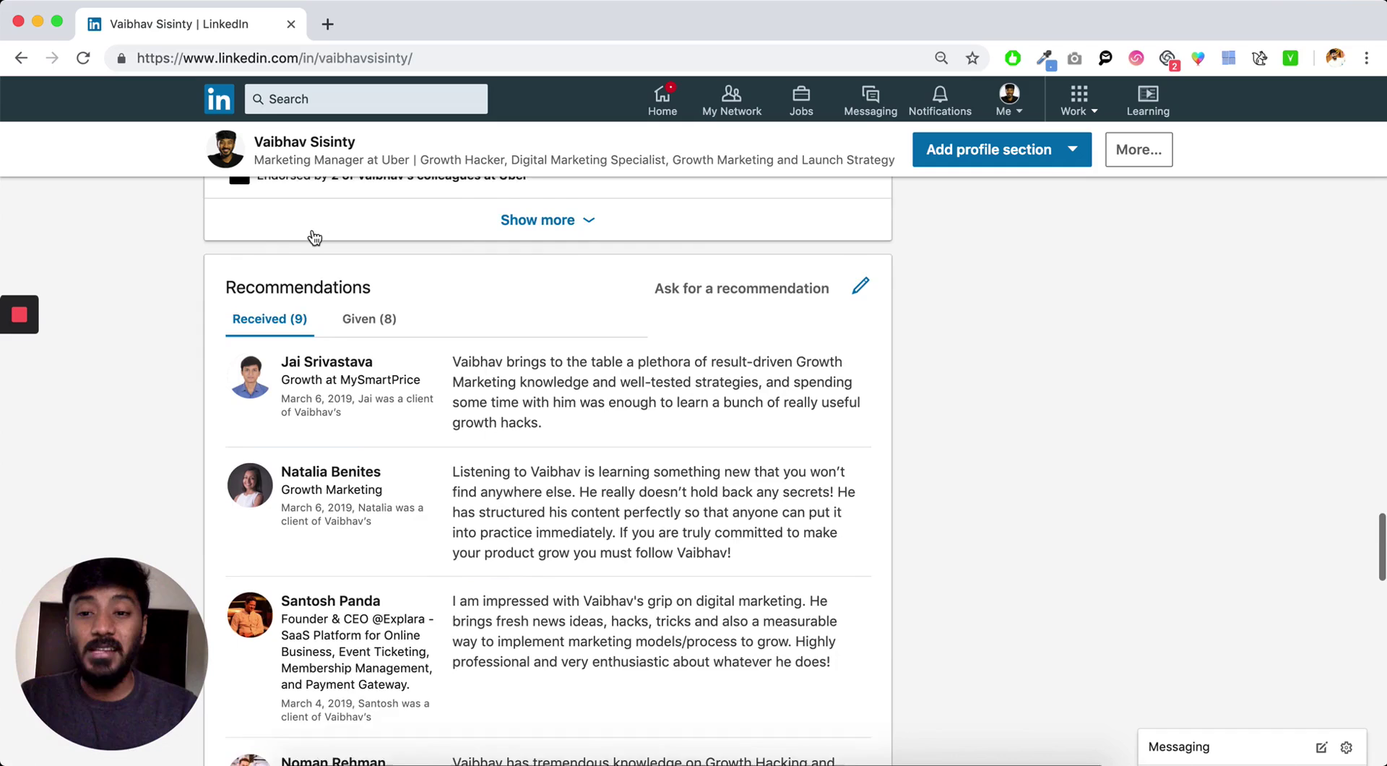
click(377, 338)
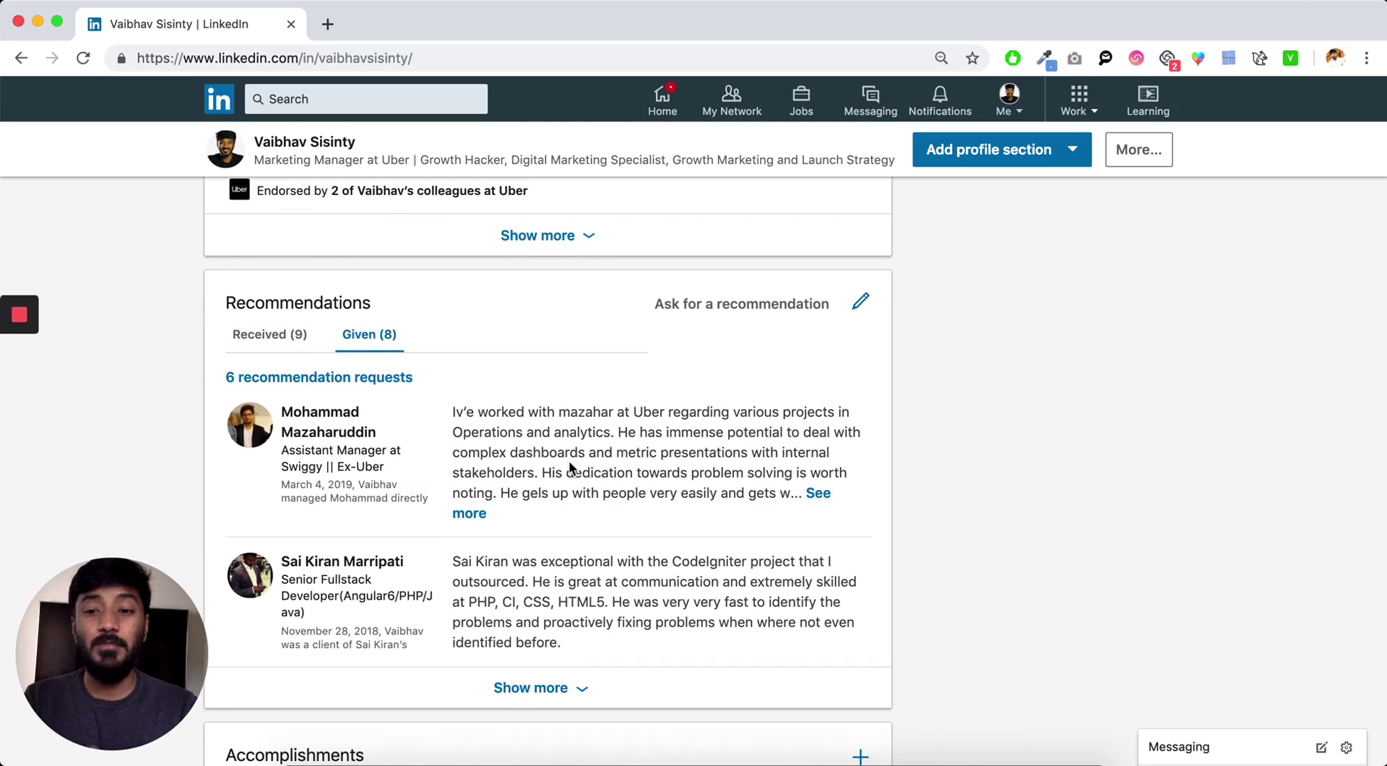
click(559, 682)
scroll(559, 650, down, 4)
scroll(596, 581, up, 3)
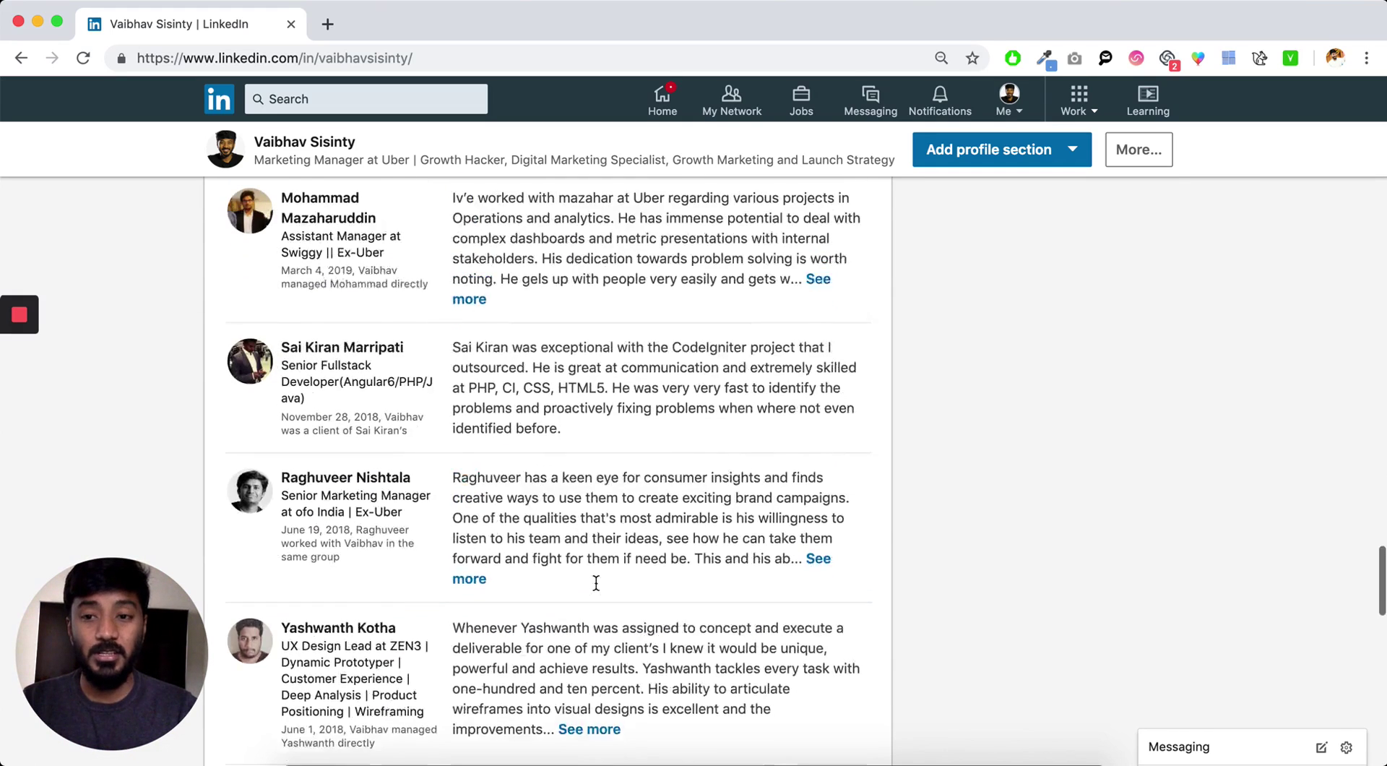
scroll(596, 582, up, 2)
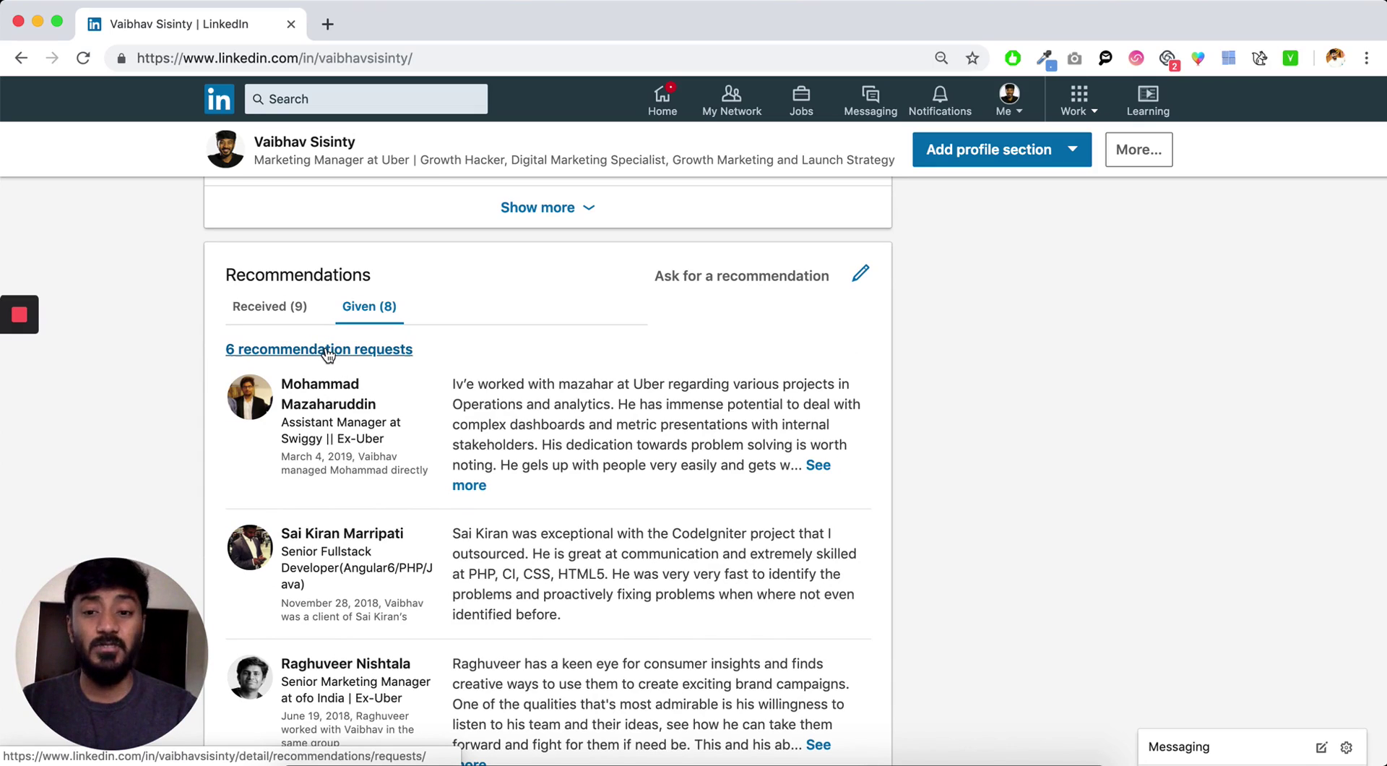
scroll(434, 470, down, 2)
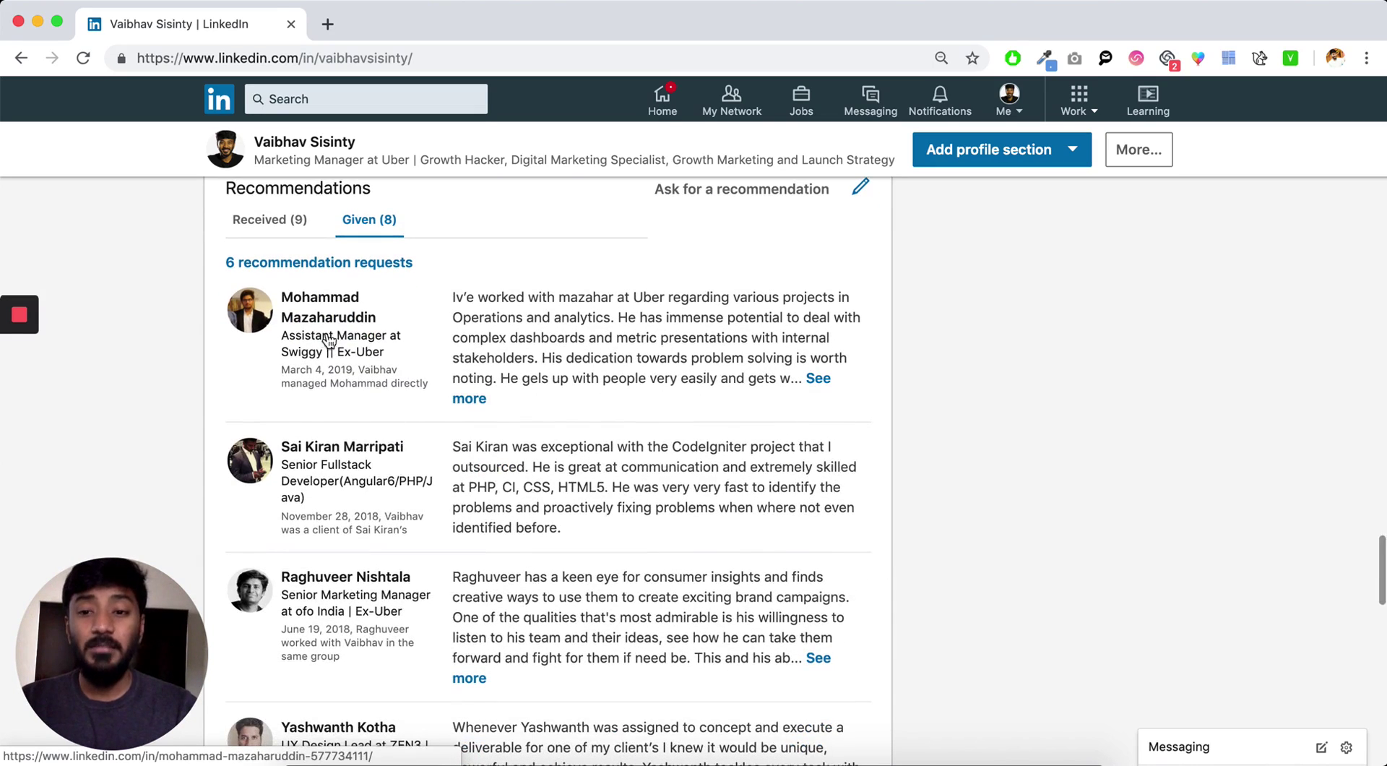
scroll(362, 397, down, 3)
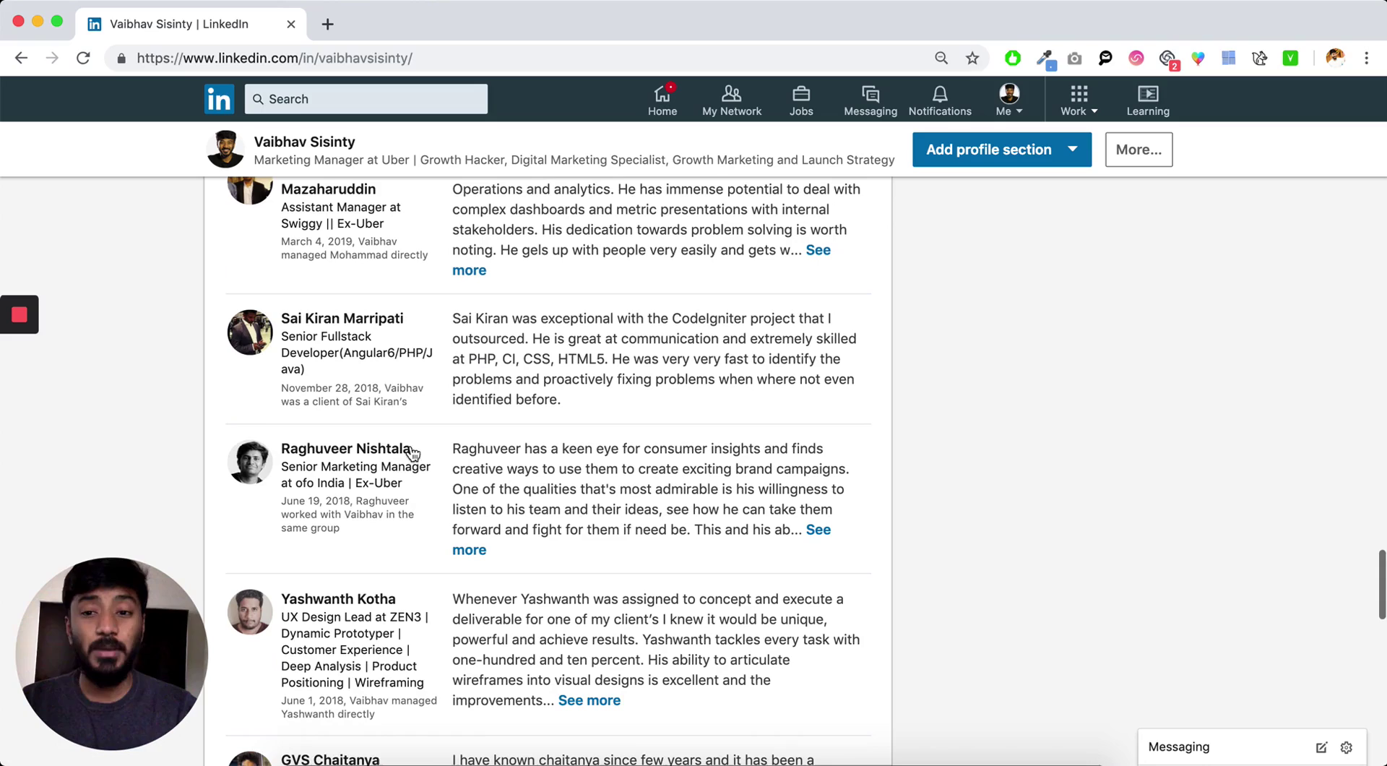
scroll(405, 361, down, 3)
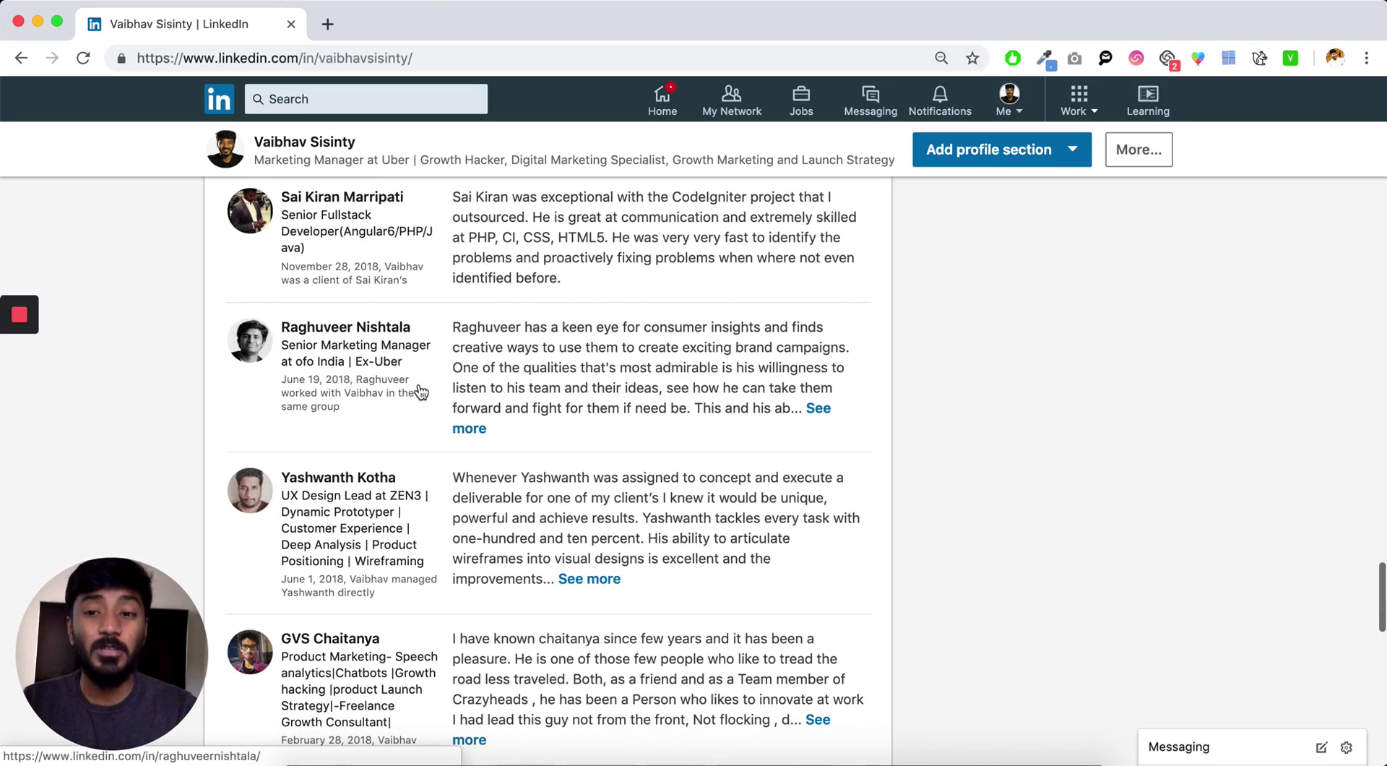
scroll(434, 462, down, 4)
scroll(445, 469, down, 5)
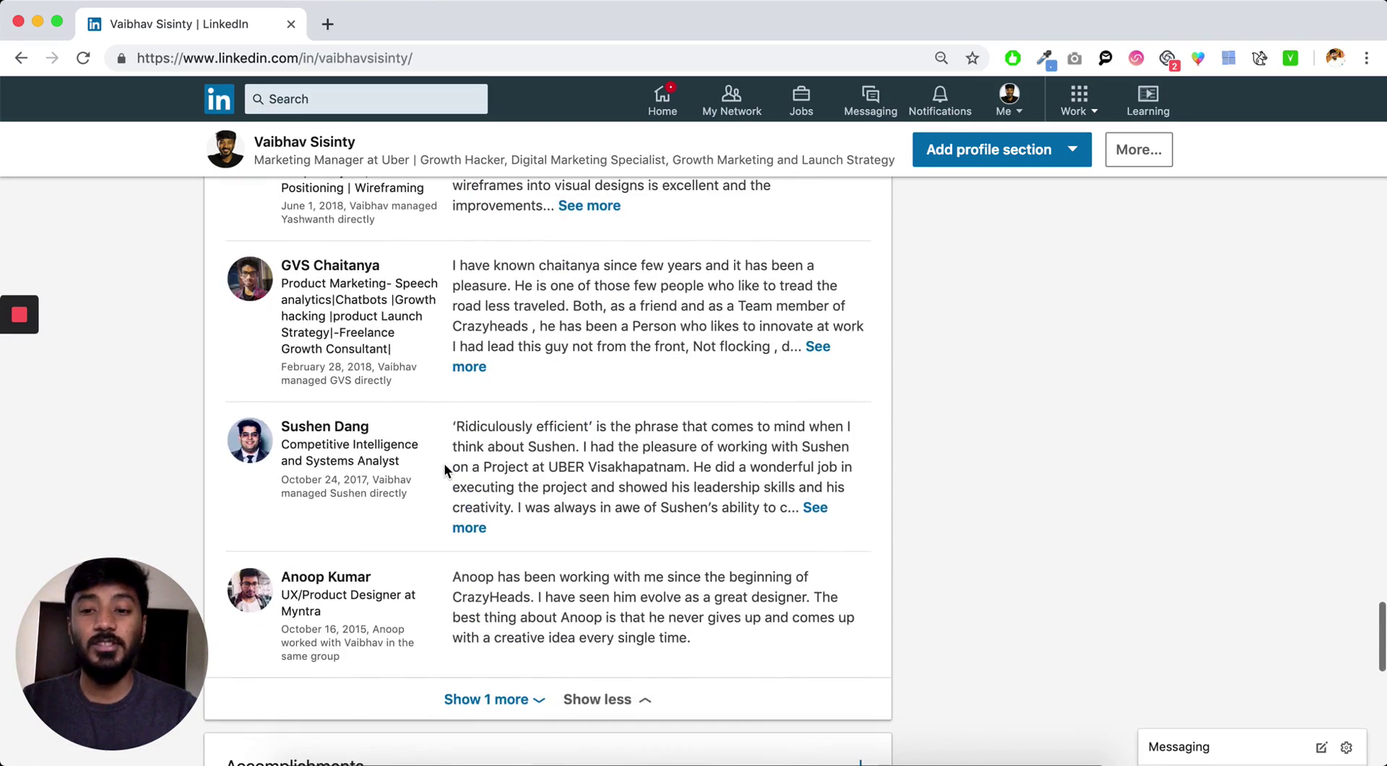
scroll(445, 465, up, 20)
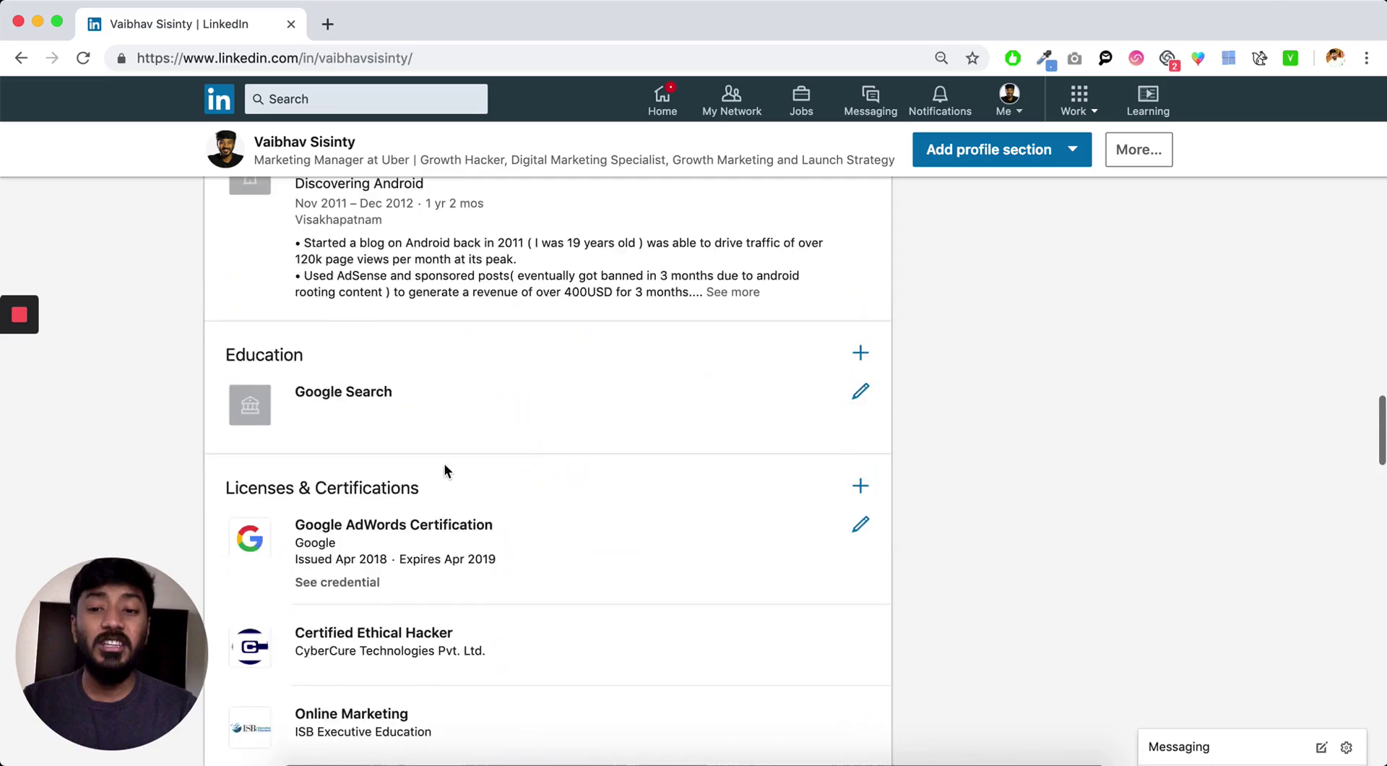
scroll(444, 466, up, 2)
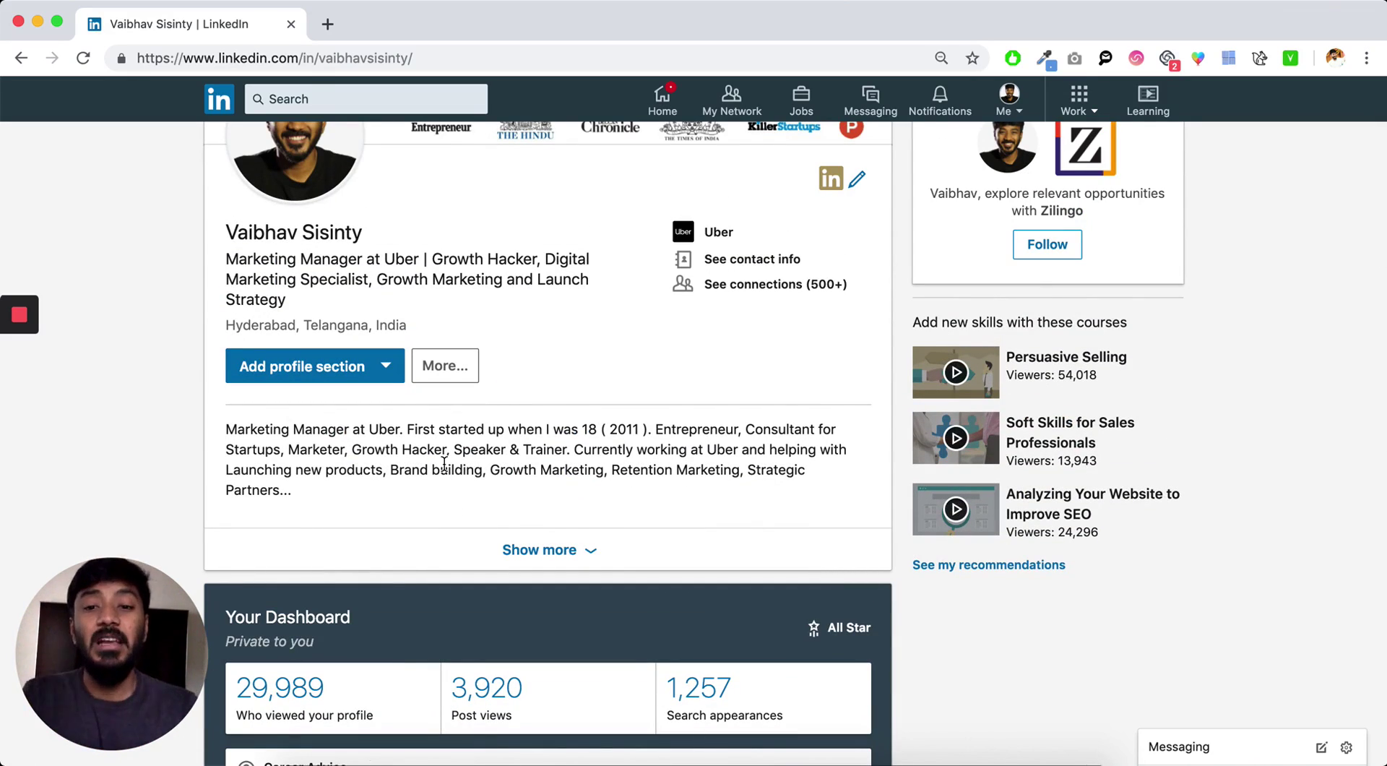
scroll(445, 464, down, 20)
scroll(579, 560, up, 10)
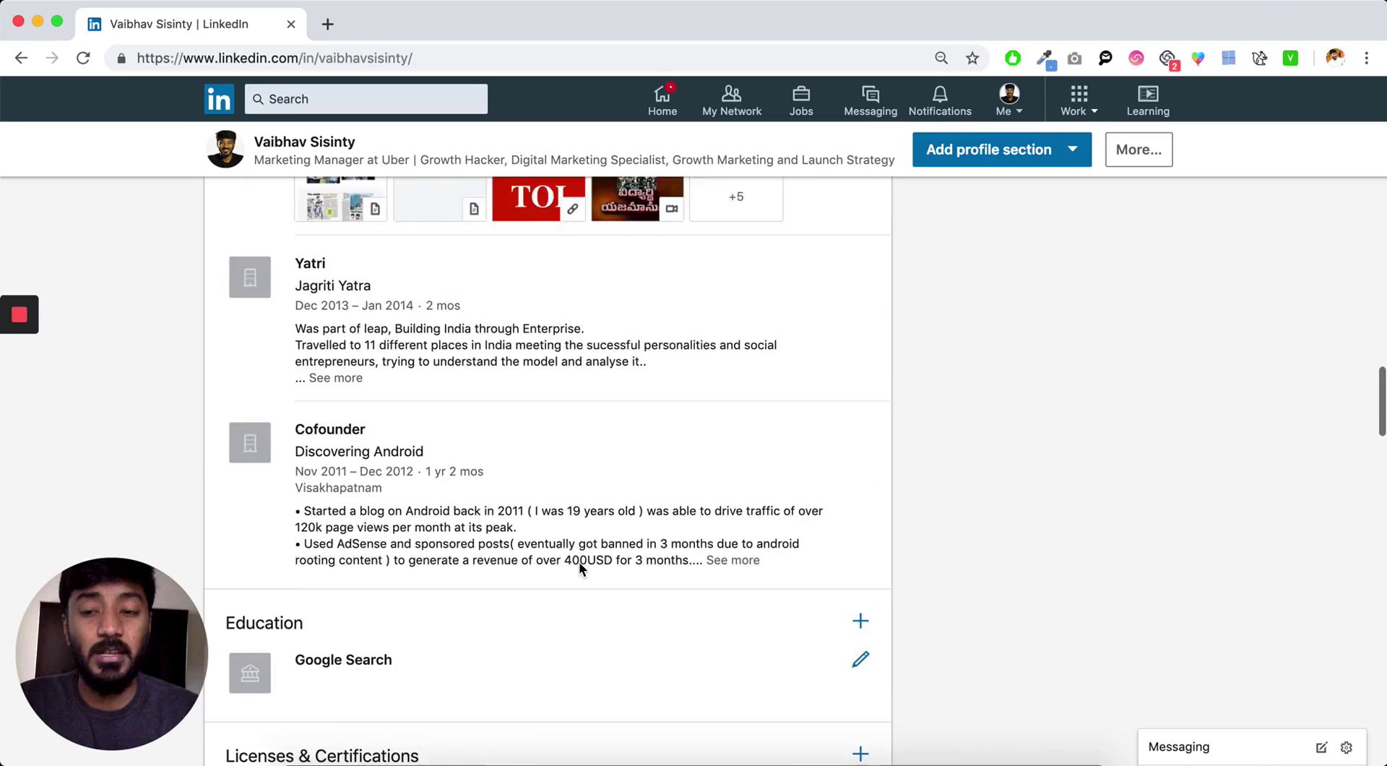
scroll(578, 561, down, 15)
scroll(578, 561, up, 5)
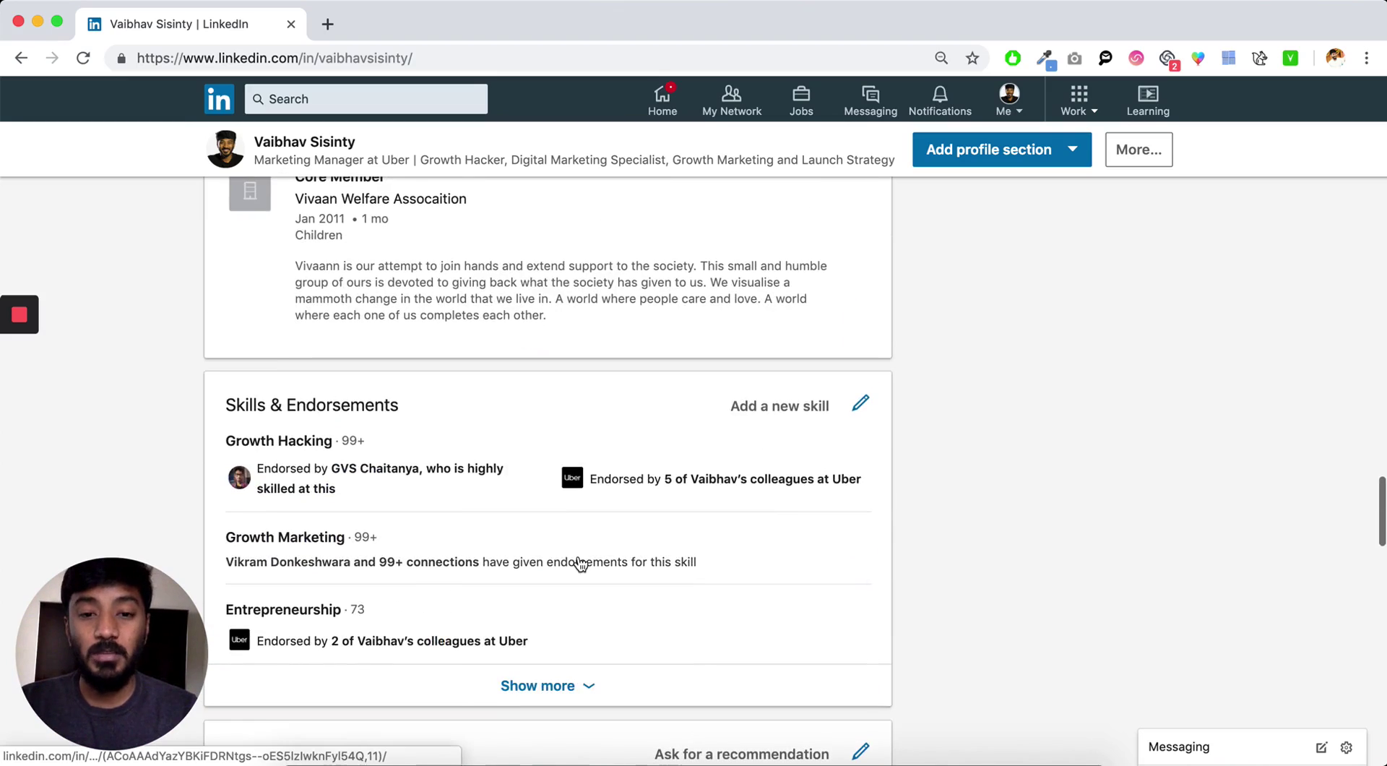
scroll(583, 561, down, 8)
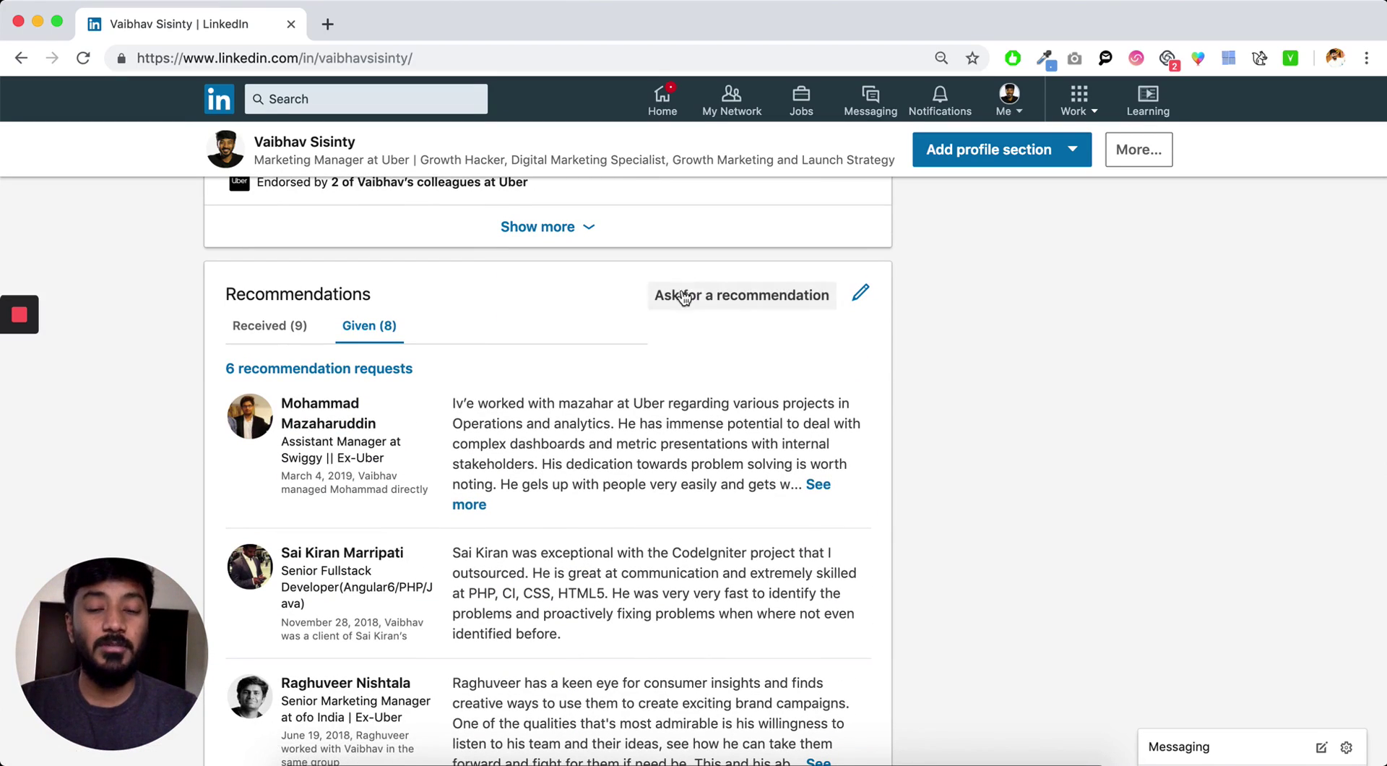
- Start a recommendation request and try a couple of connection names in 'Who do you want to ask?'
click(715, 297)
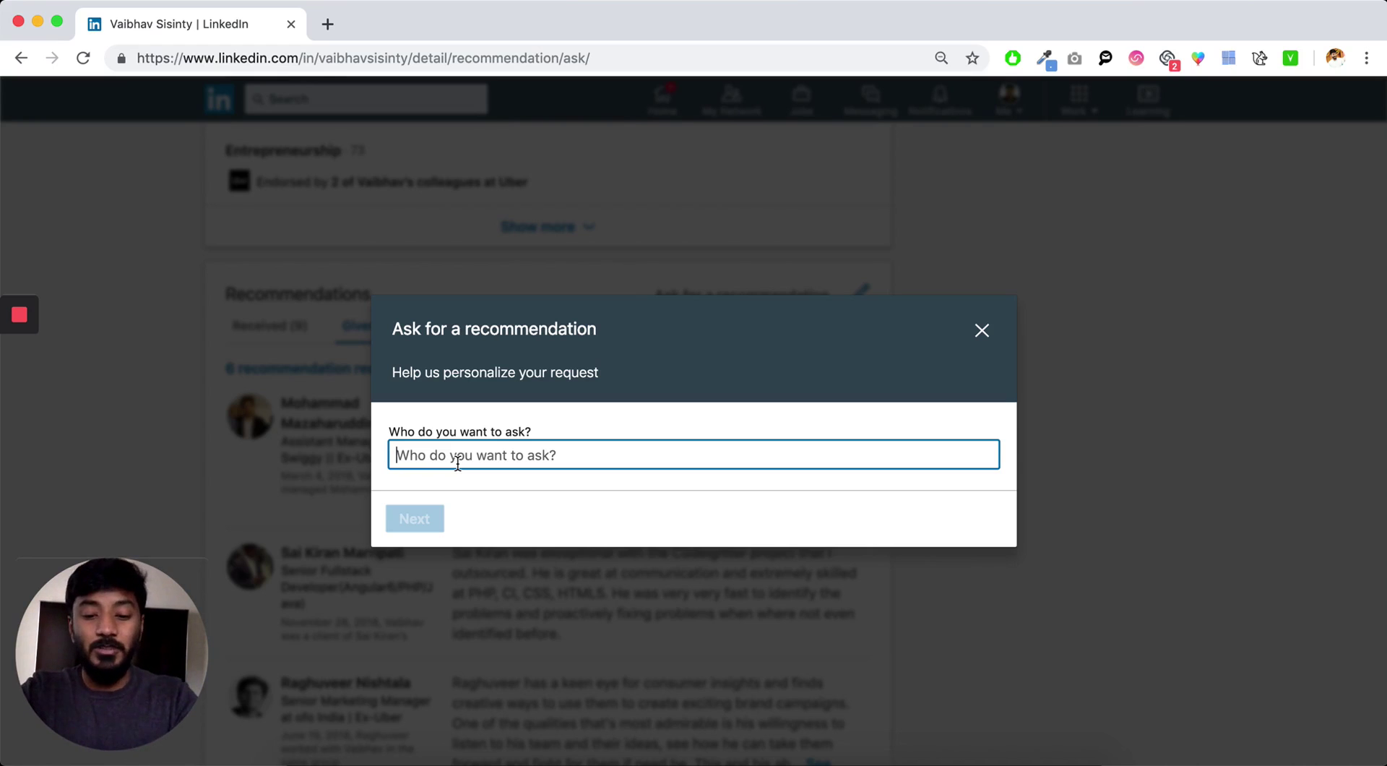
text(travis )
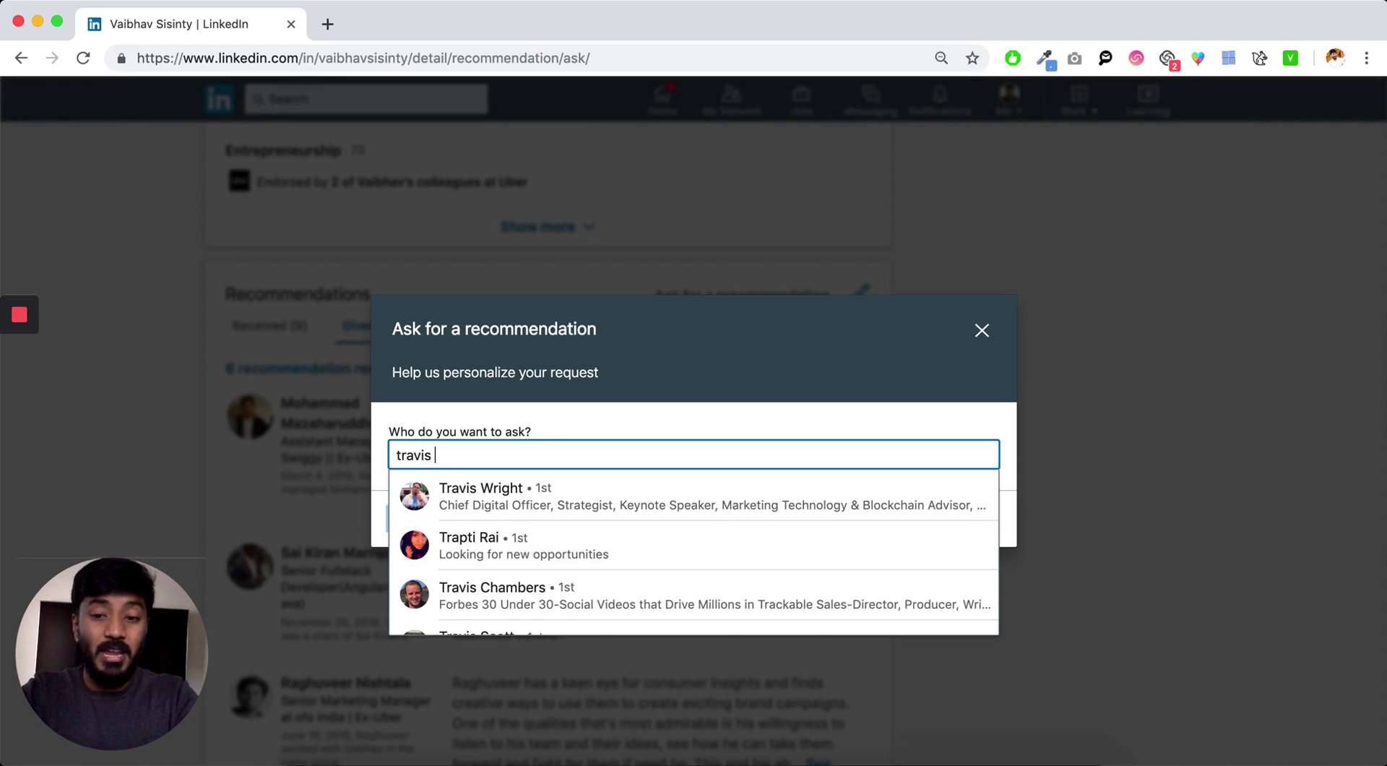
text(kal)
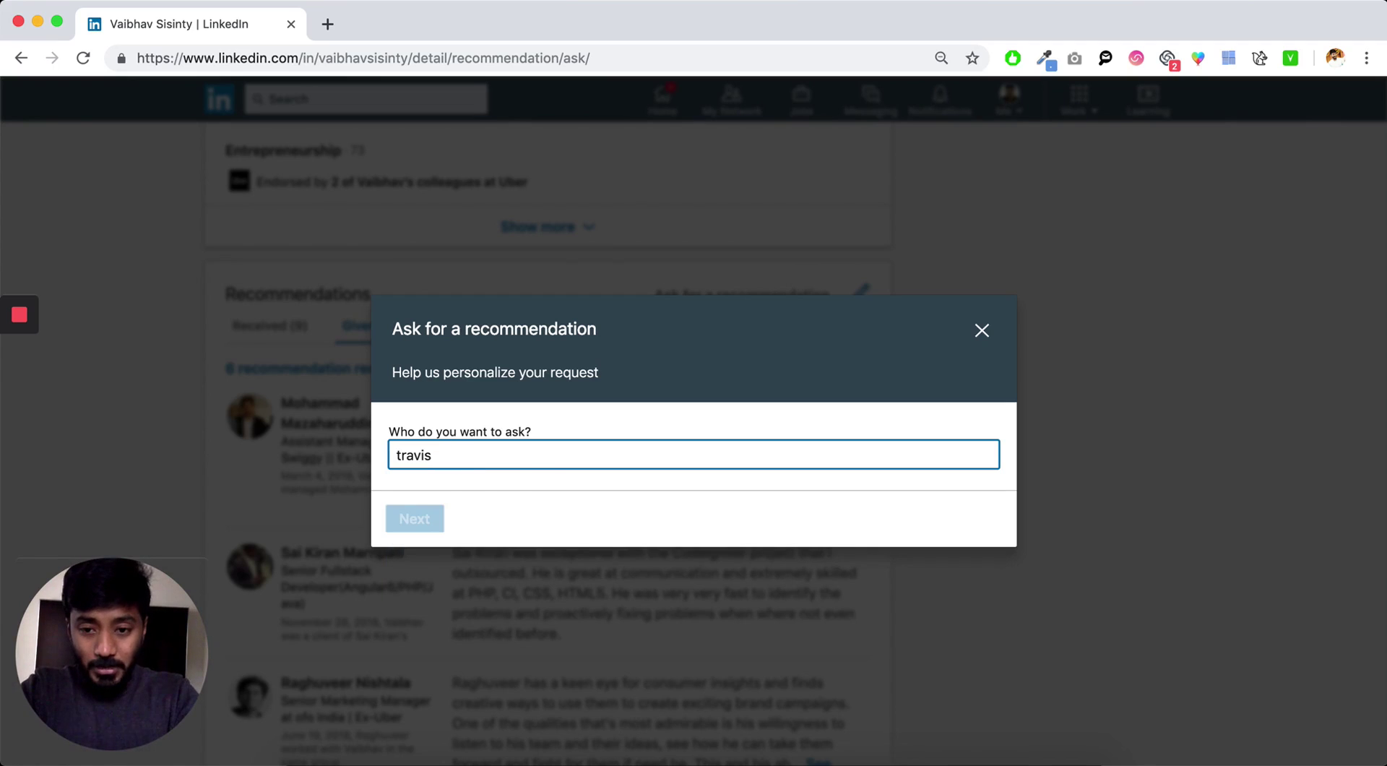
key(super+a)
text(daris)
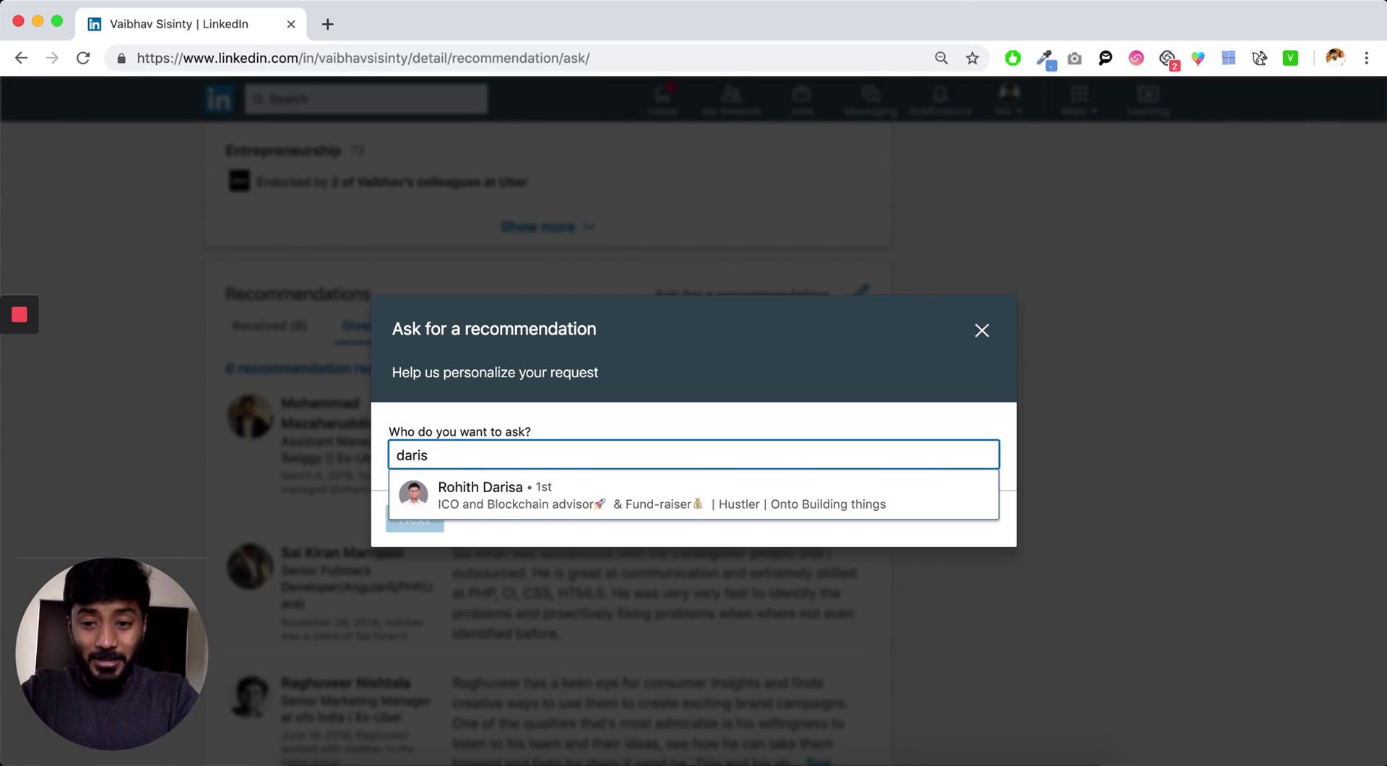
key(BackSpace)
key(BackSpace)
text(a)
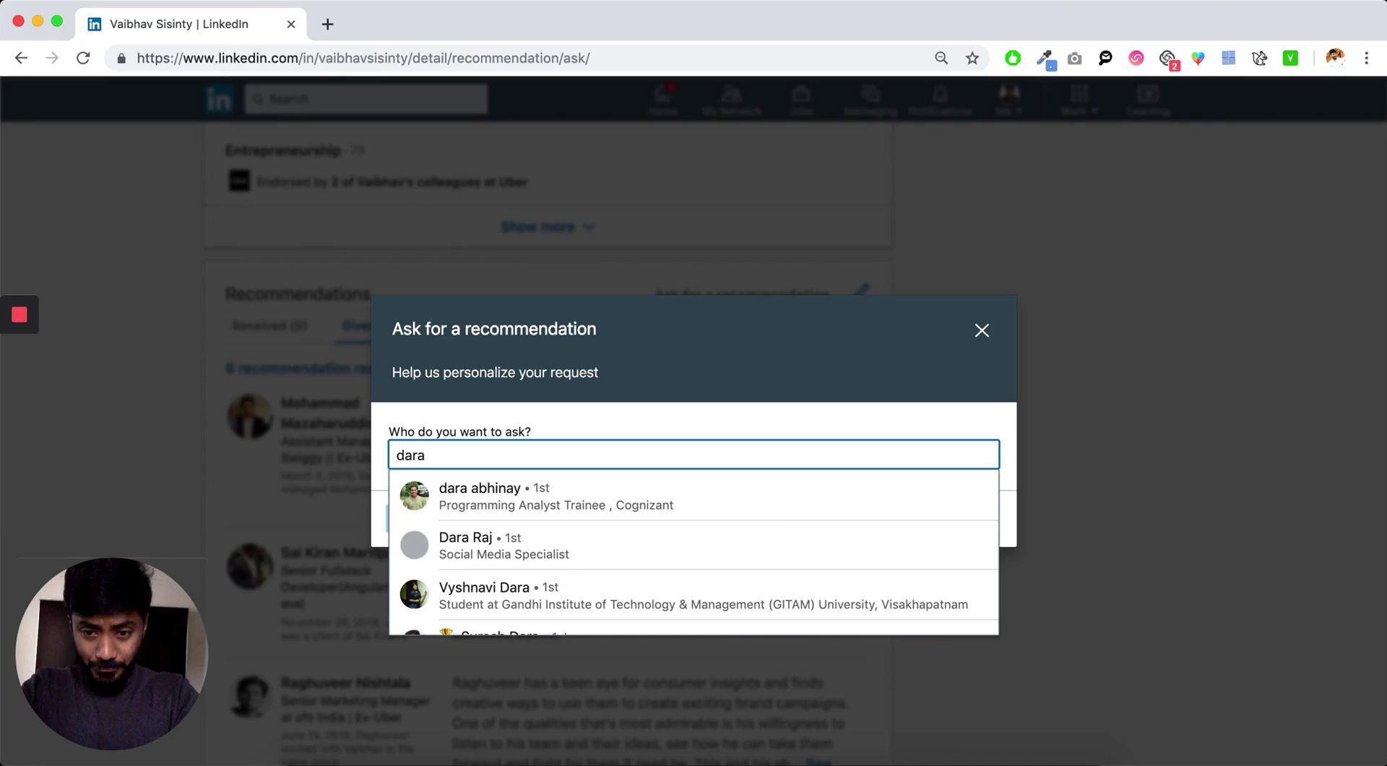
text( k)
text(a)
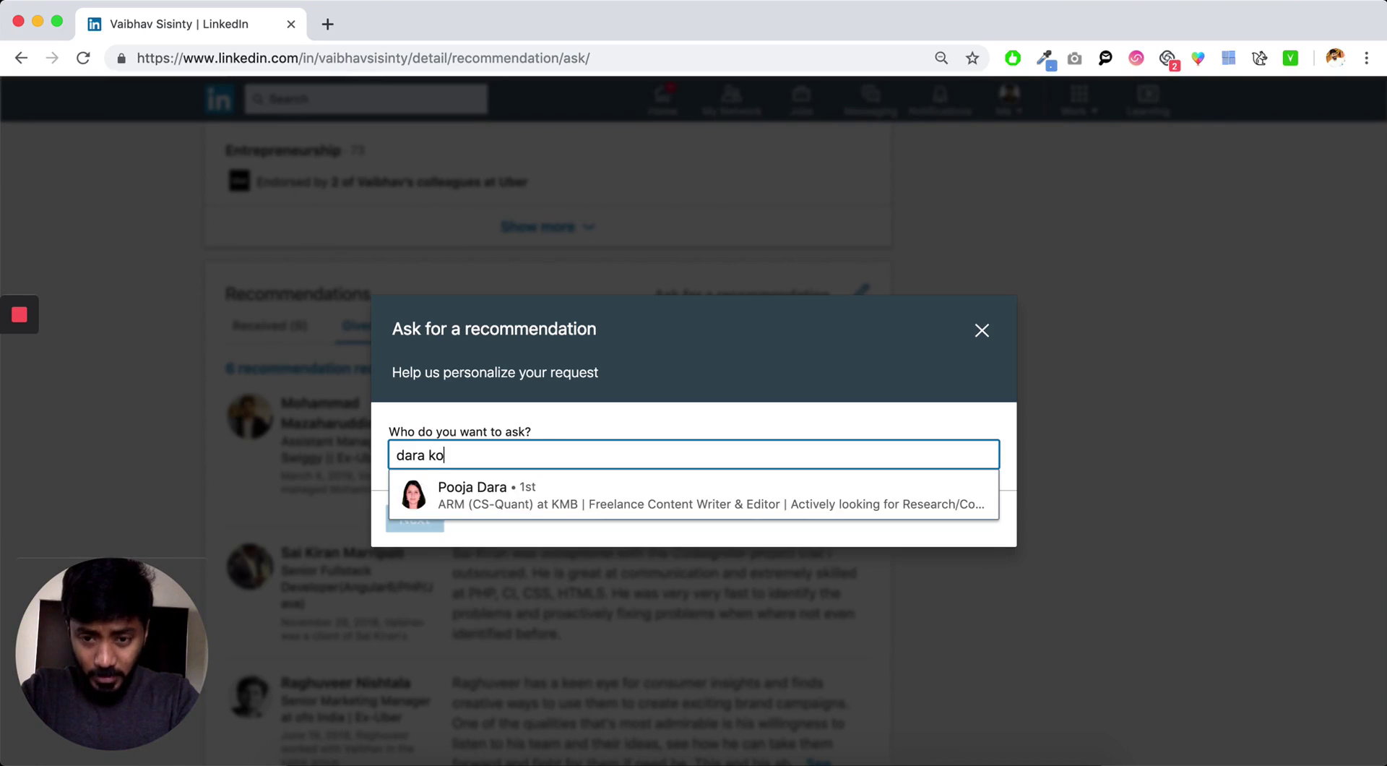
- Clear the search and enter another connection's name to list matching connections
key(super+a)
key(BackSpace)
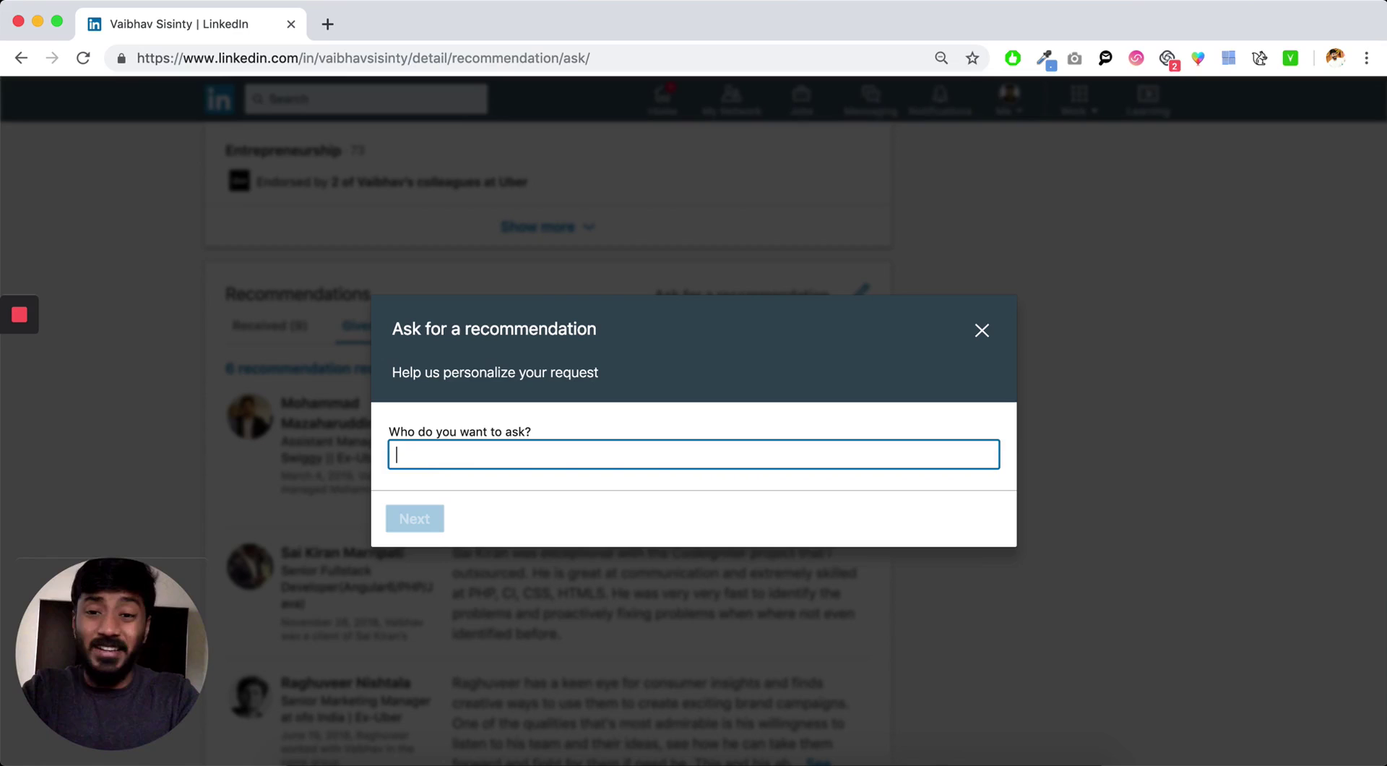
text(vineet)
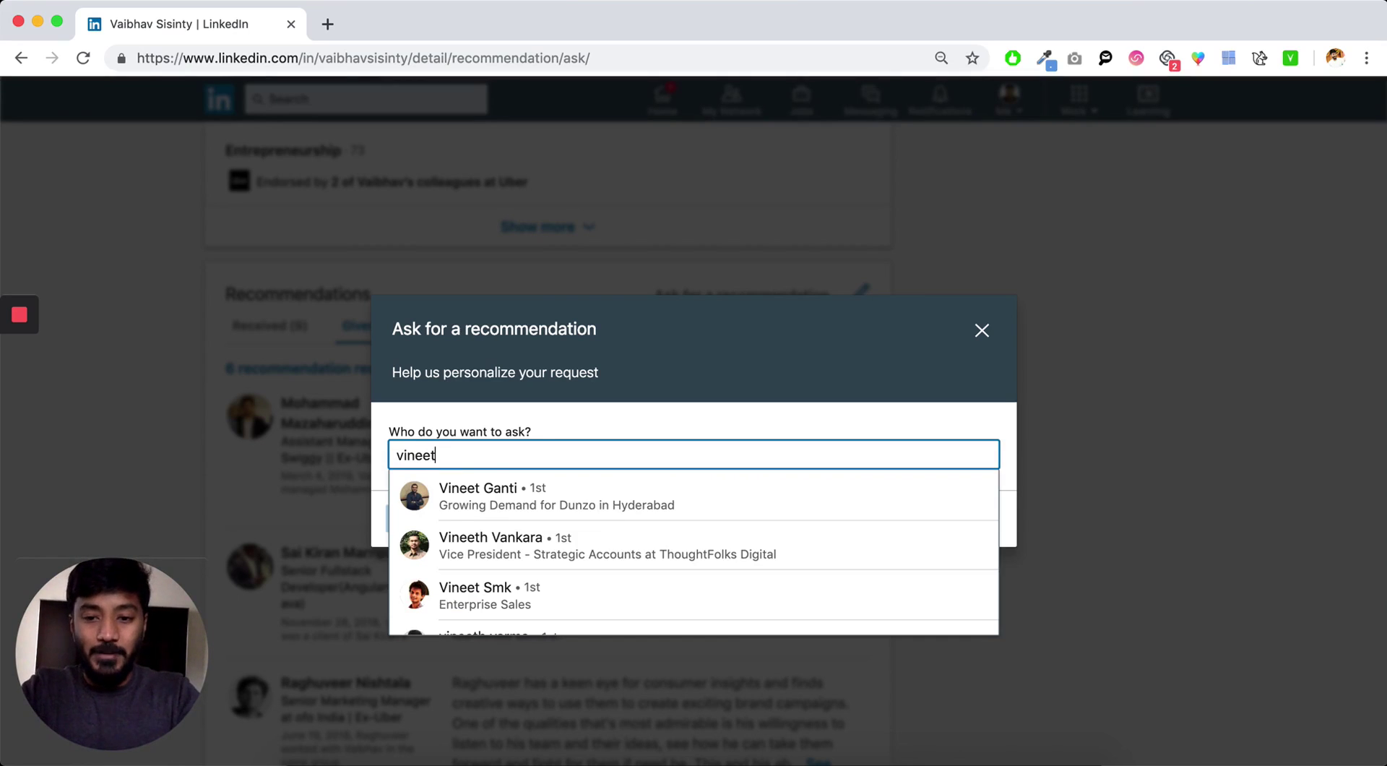
- Pick the matching connection, relationship 'reported directly to you', position Marketing Manager at Uber
click(512, 502)
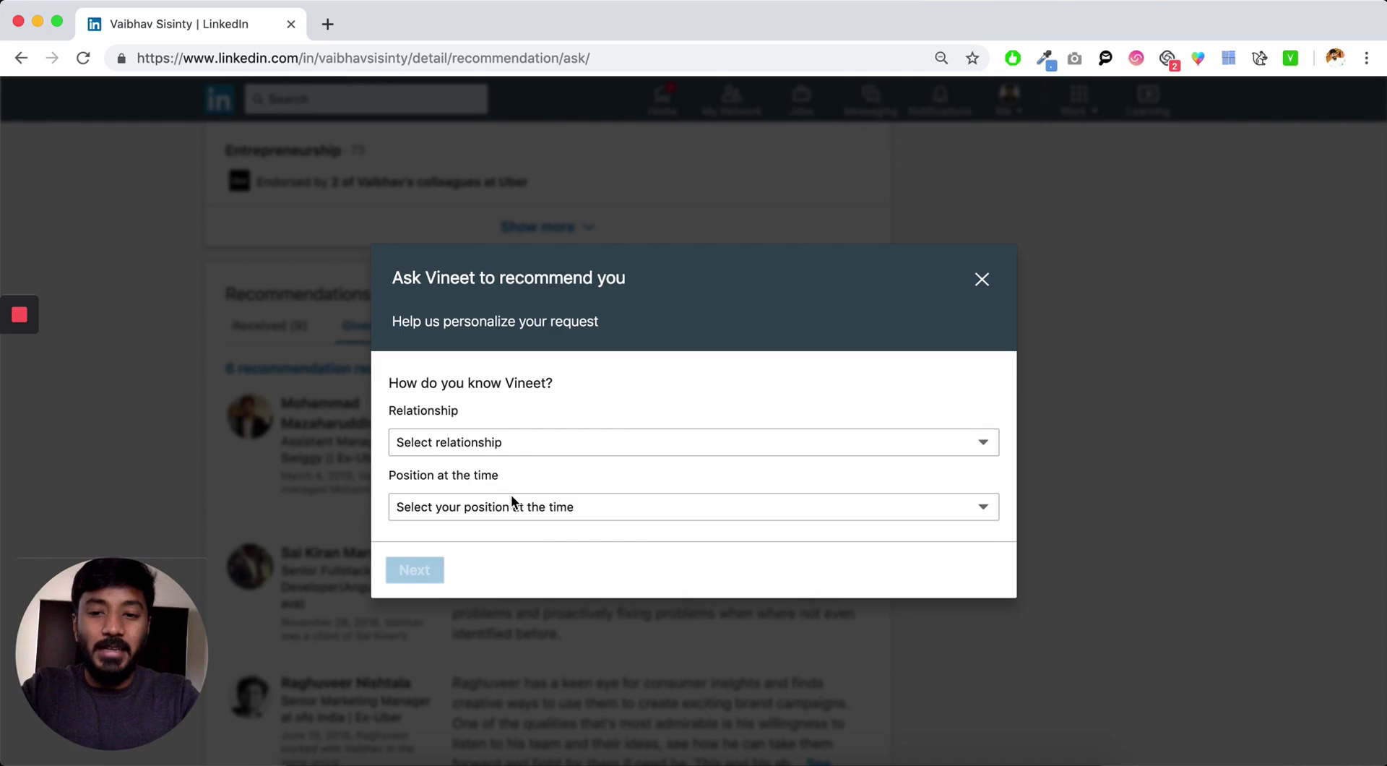
click(536, 442)
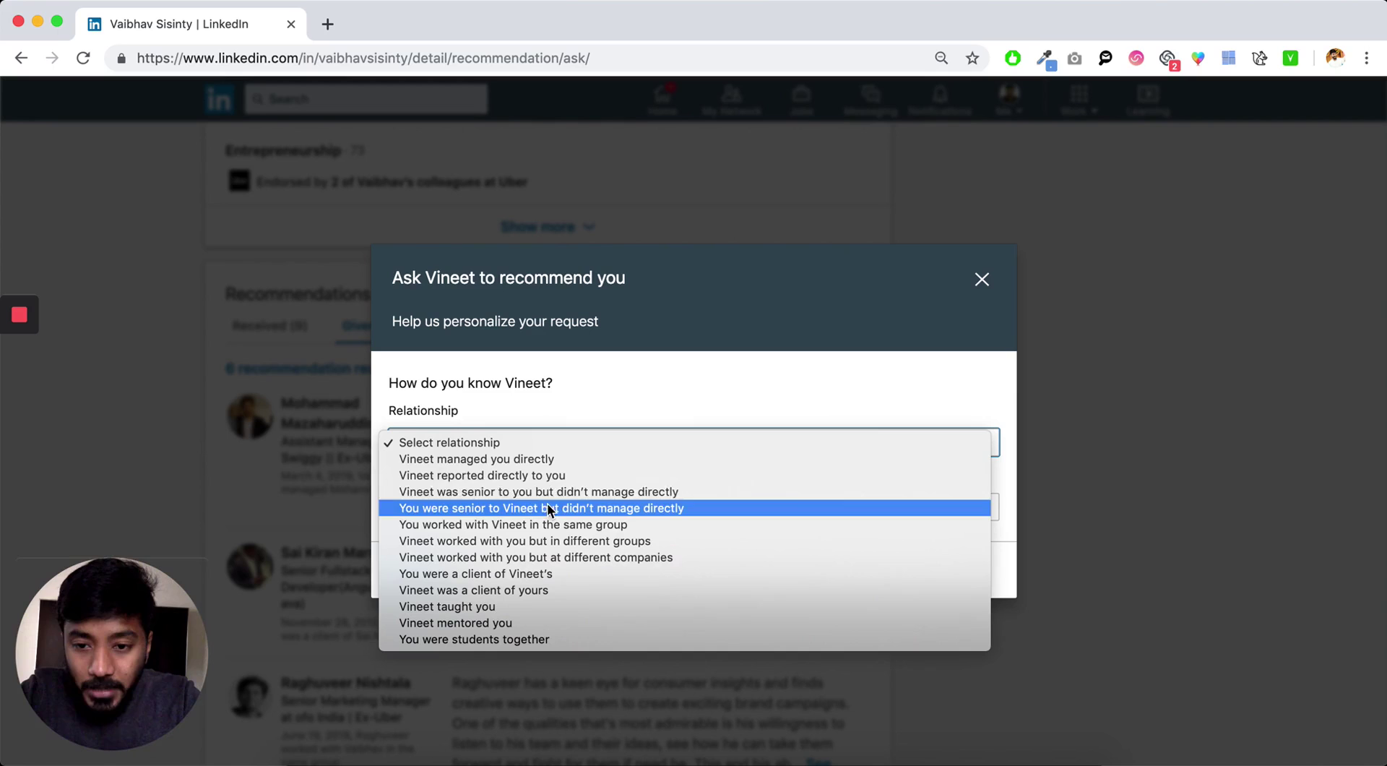
click(565, 461)
click(509, 453)
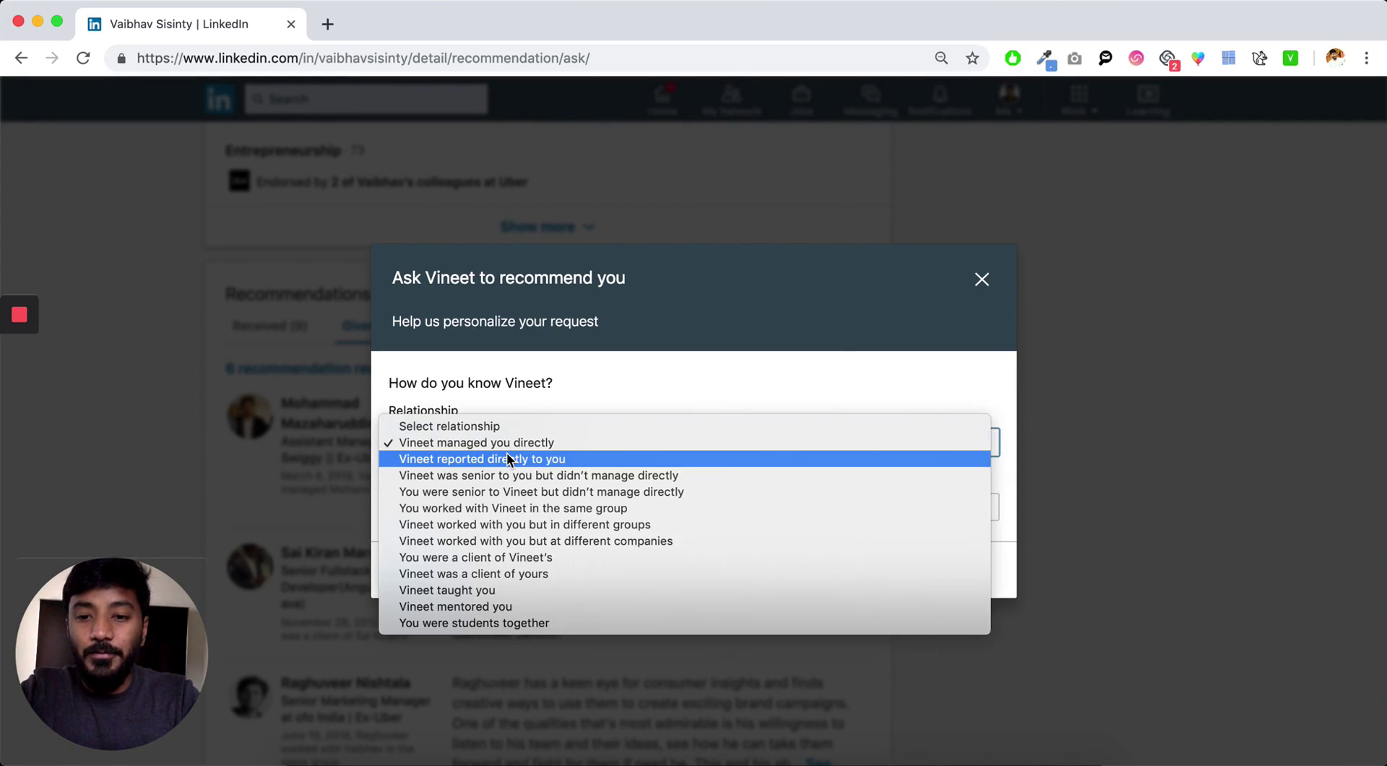
click(517, 458)
click(511, 508)
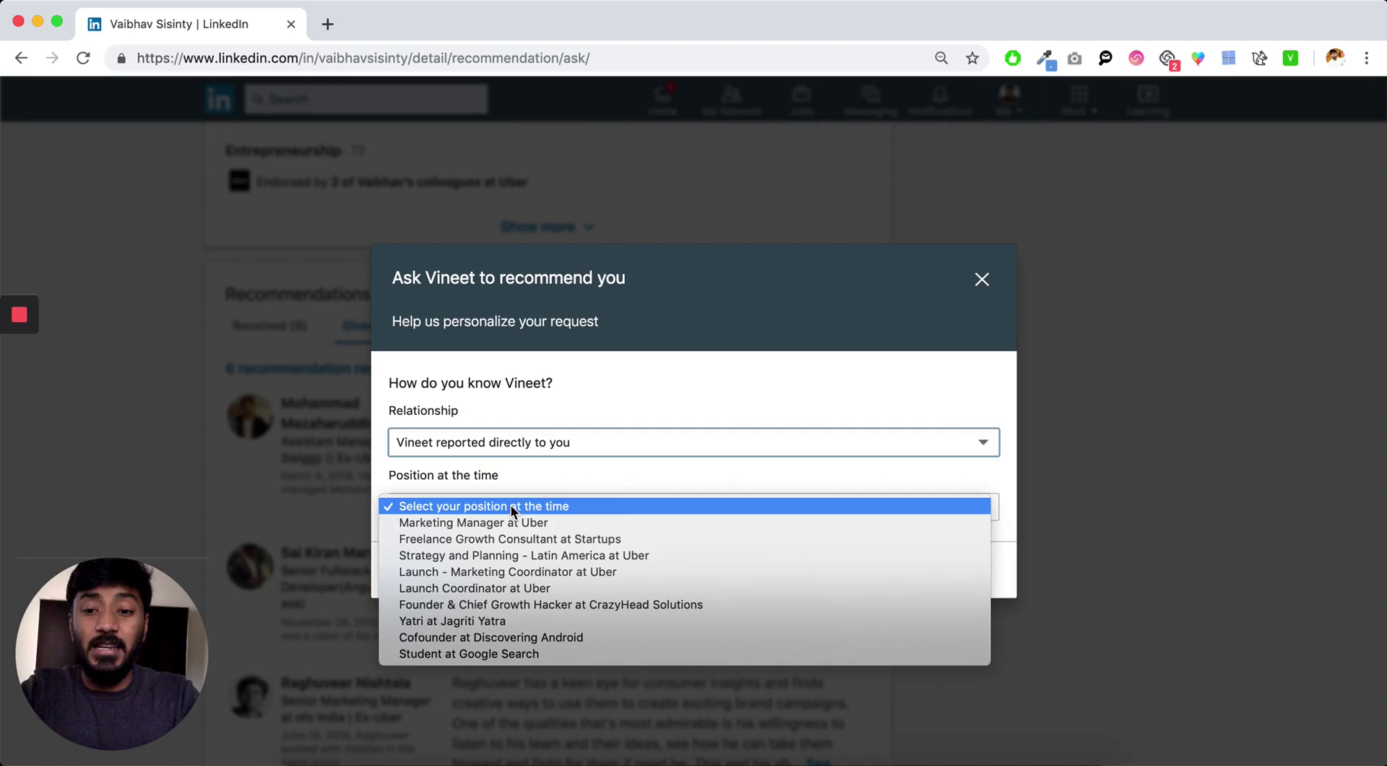
click(515, 523)
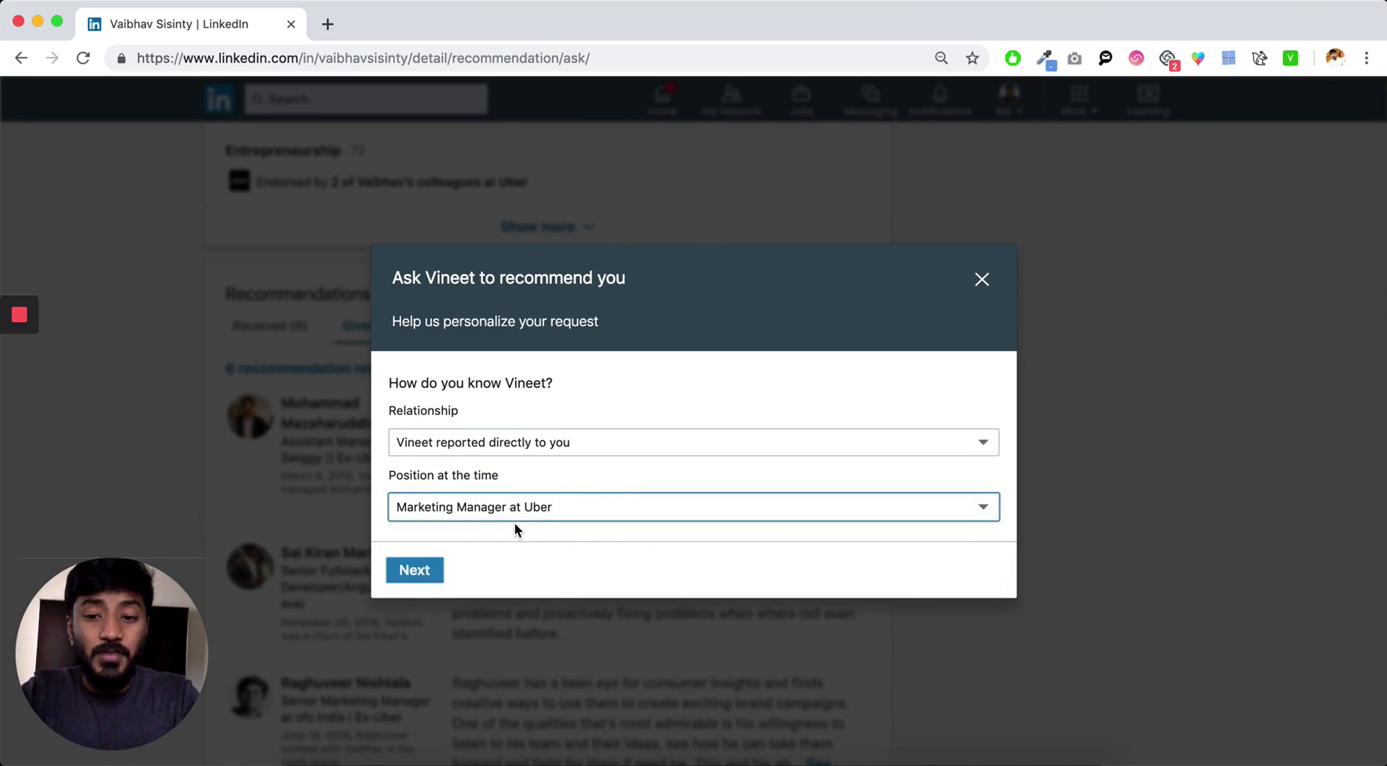
- Continue to the personalized message, then close the request dialog without sending
click(414, 572)
click(543, 454)
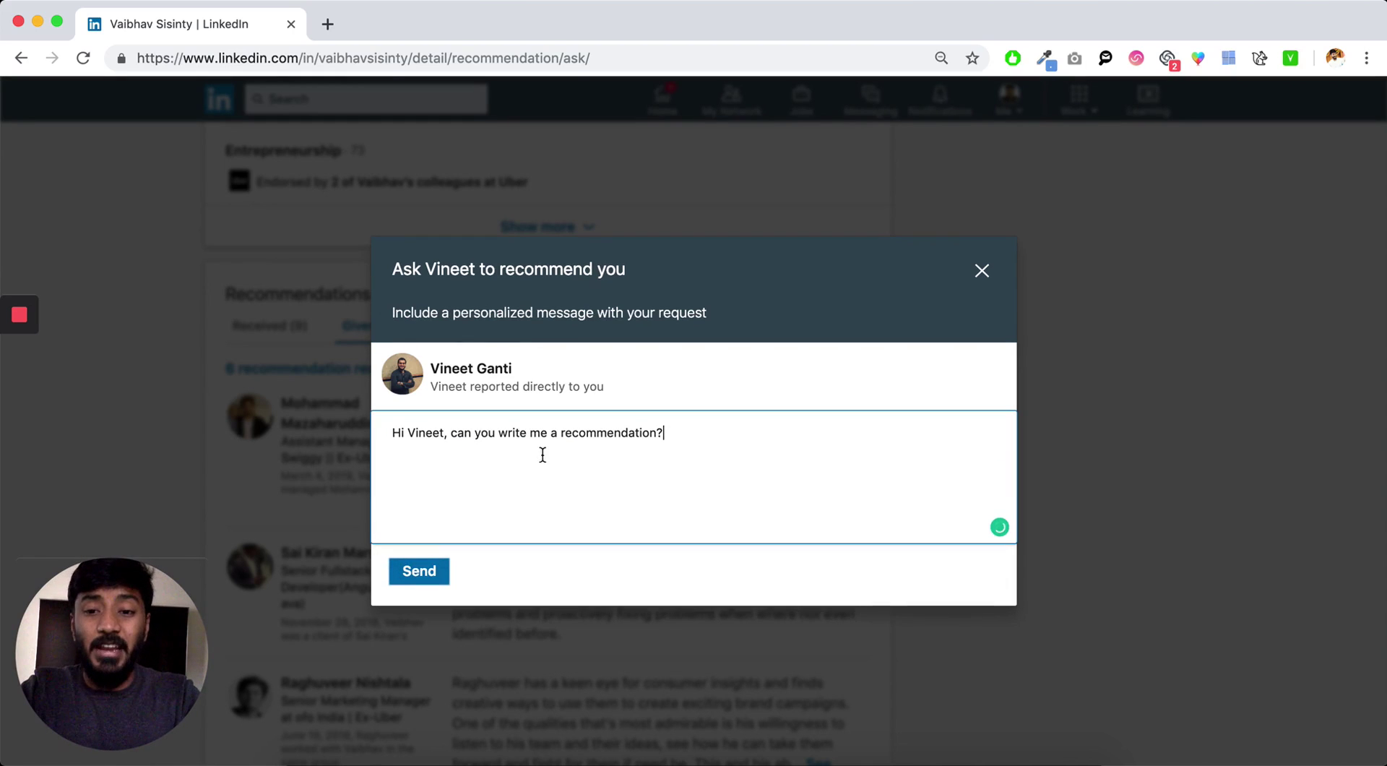
click(982, 271)
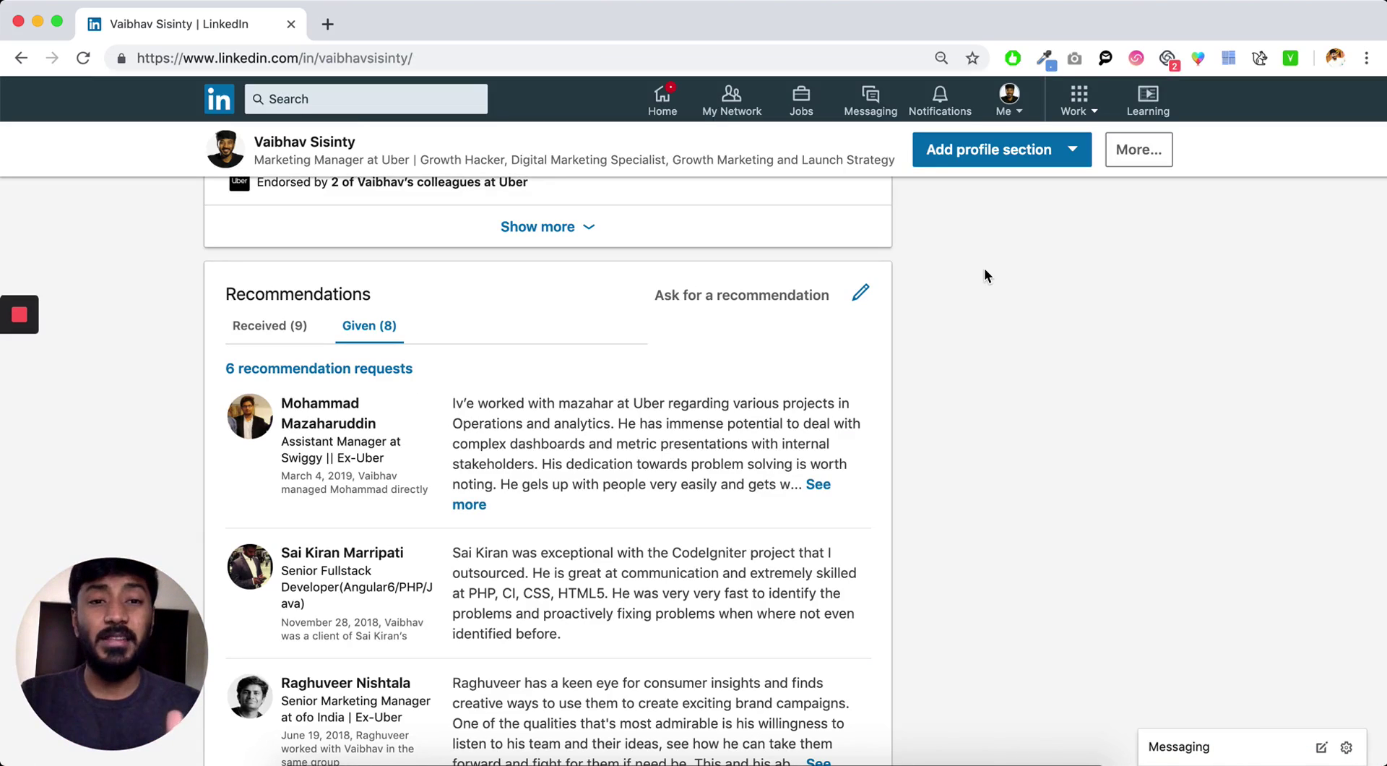